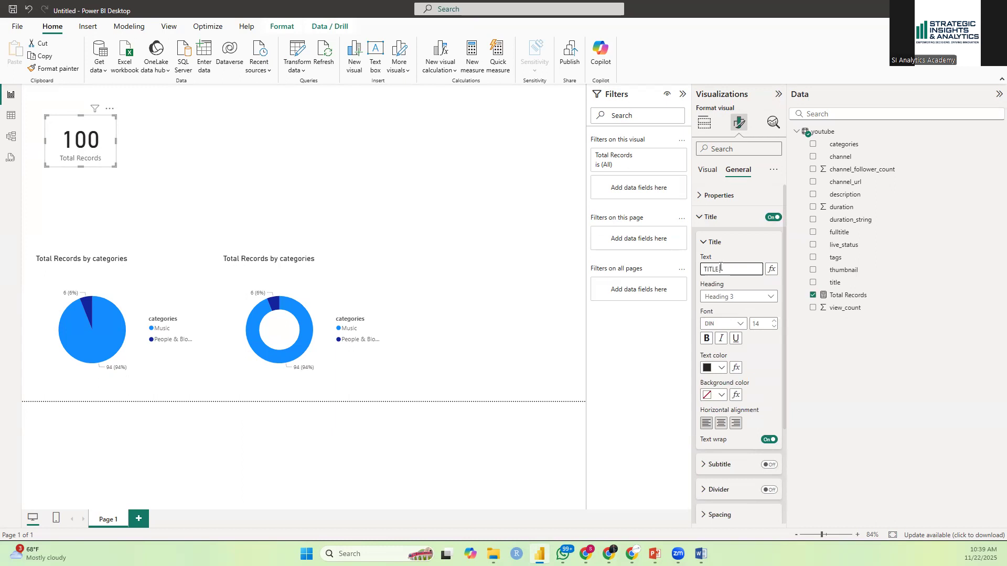
# Step: Finish the card's title as TITLE RECORDS and turn off its category label
pyautogui.write('S')
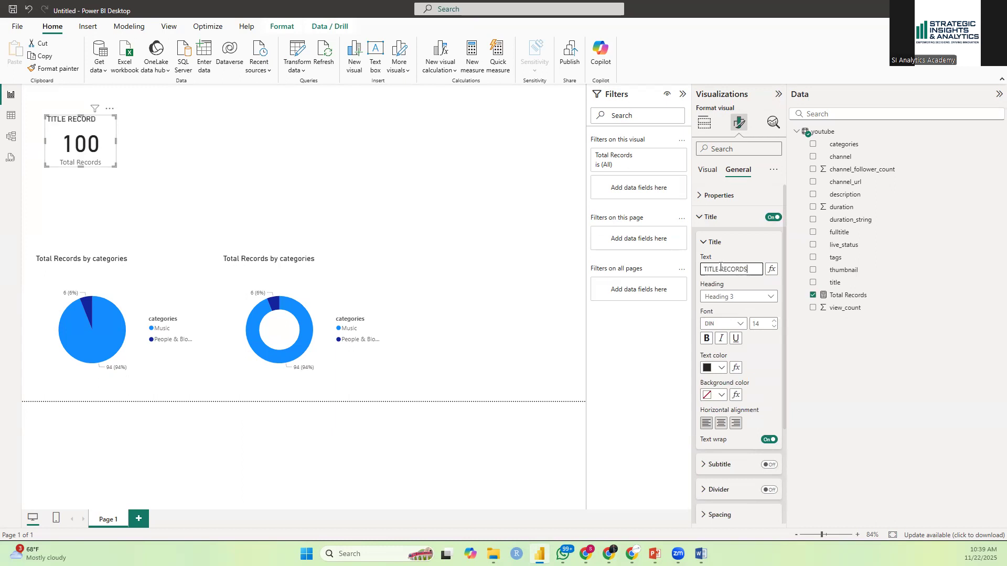
pyautogui.click(708, 170)
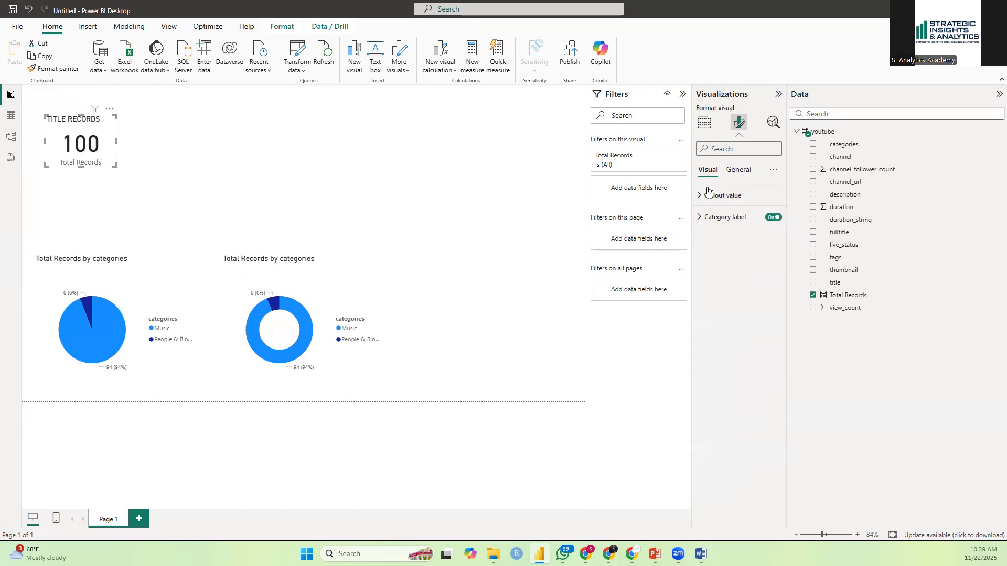
pyautogui.click(773, 217)
# Step: Resize the TITLE RECORDS card by pulling its upper-left corner inward and extending its lower edge slightly
pyautogui.moveTo(45, 115); pyautogui.dragTo(51, 128)
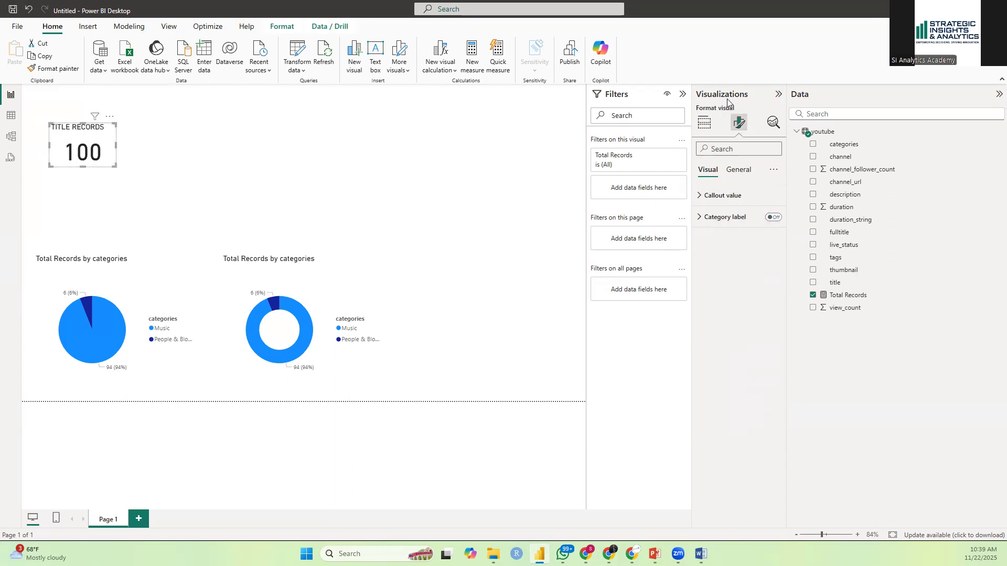
pyautogui.click(704, 124)
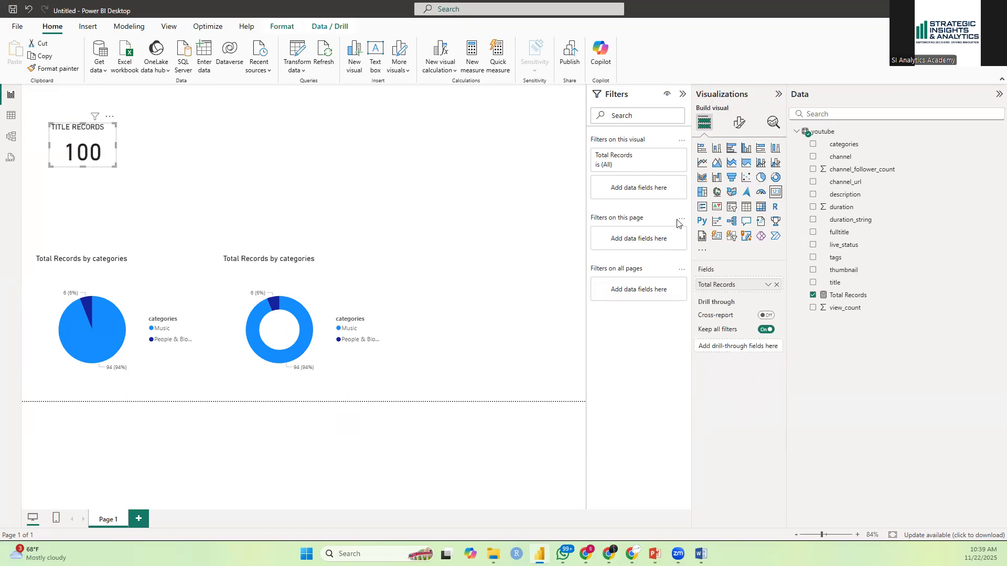
pyautogui.moveTo(114, 165); pyautogui.dragTo(115, 169)
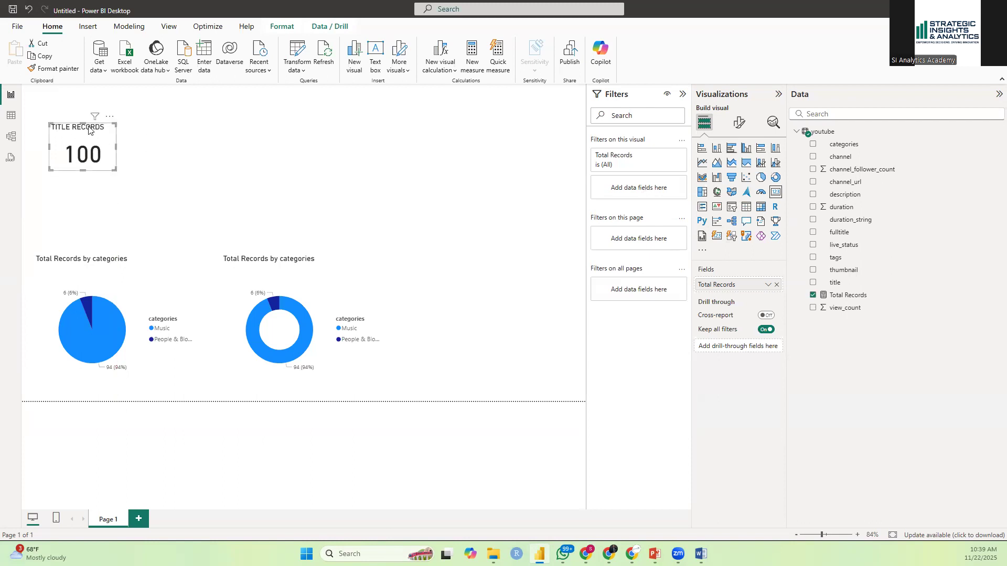
# Step: Copy the TITLE RECORDS card visual and place one duplicate beside the original, aligned in the same row
pyautogui.rightClick(89, 128)
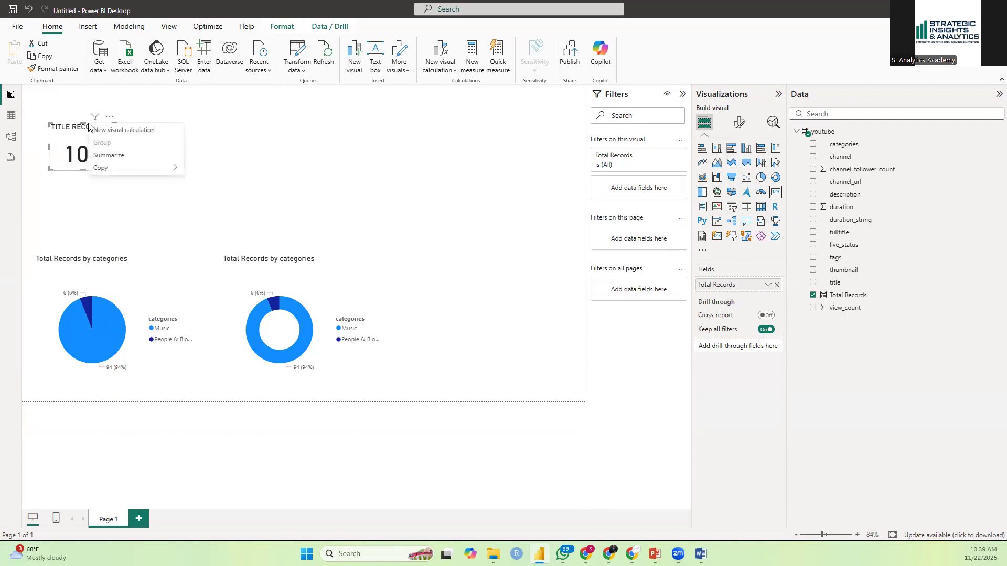
pyautogui.moveTo(107, 169)
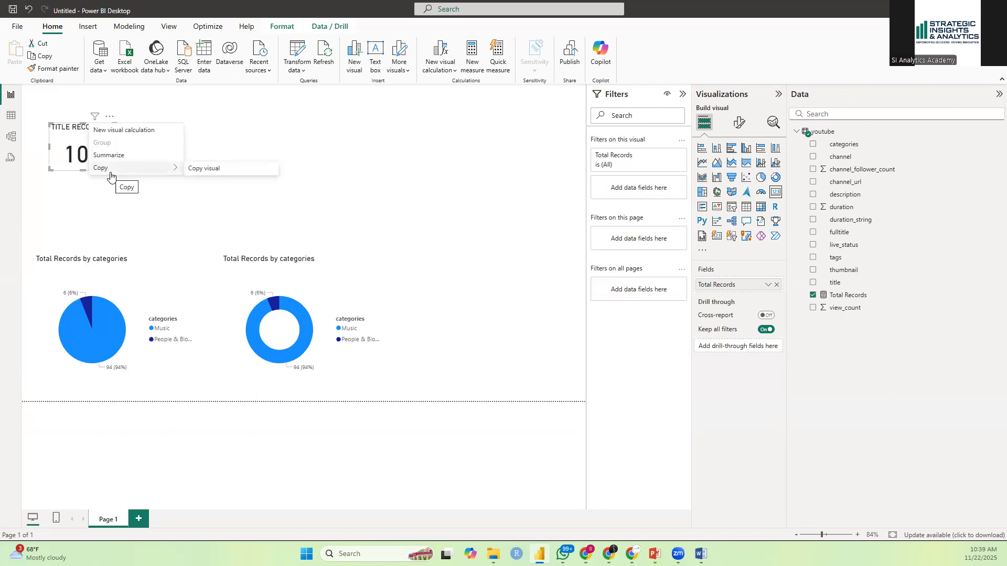
pyautogui.click(208, 172)
pyautogui.click(166, 163)
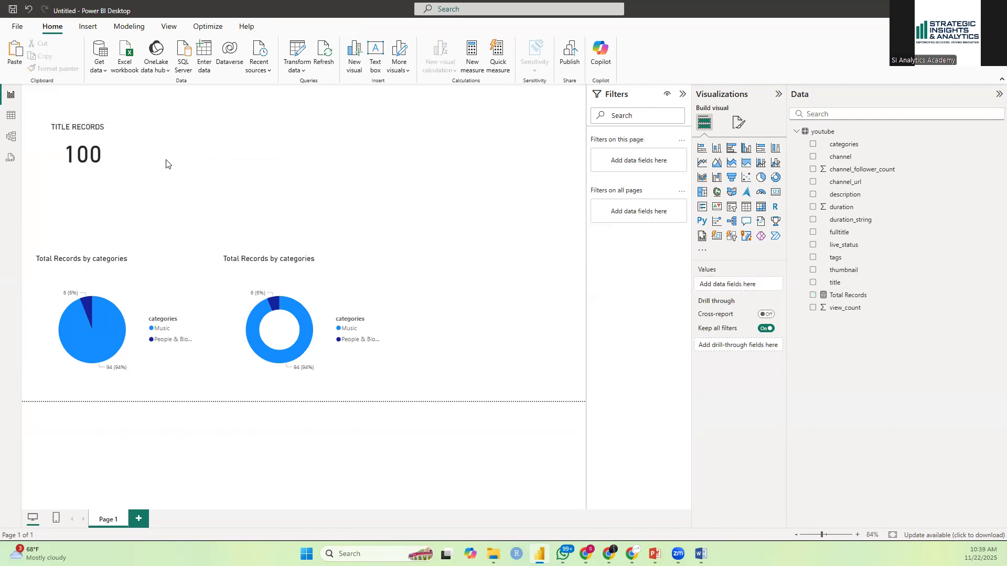
pyautogui.hotkey('ctrl', 'v')
pyautogui.moveTo(181, 150); pyautogui.dragTo(179, 150)
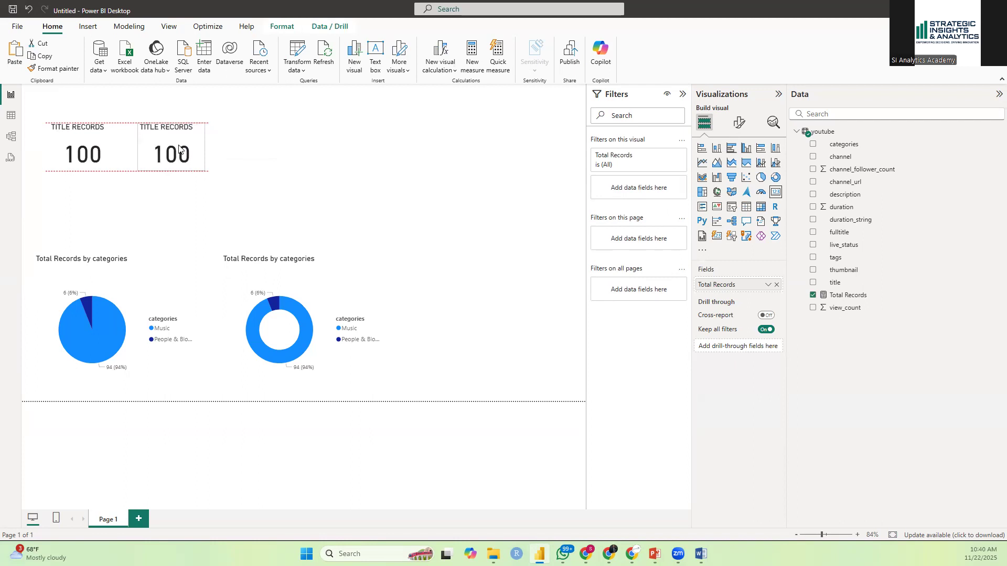
pyautogui.moveTo(179, 147); pyautogui.dragTo(179, 149)
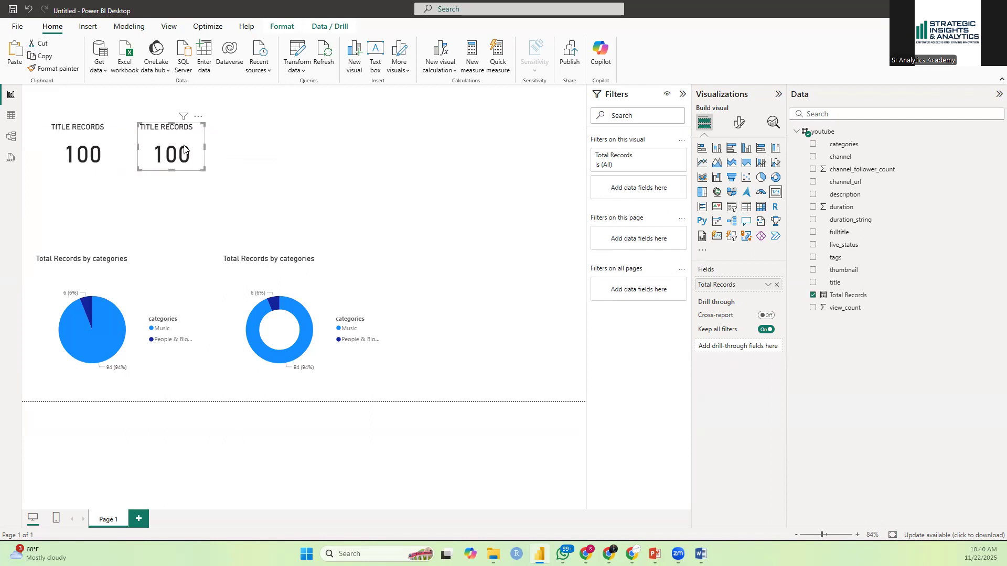
# Step: Paste four more copies of the card and line them up to complete a row of six cards
pyautogui.hotkey('ctrl', 'v')
pyautogui.moveTo(92, 151); pyautogui.dragTo(262, 151)
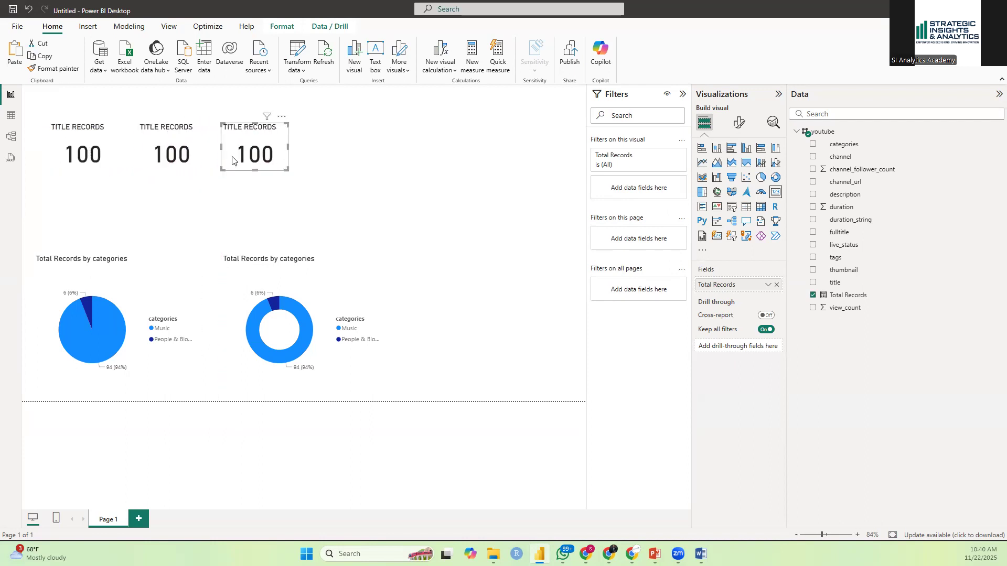
pyautogui.hotkey('ctrl', 'v')
pyautogui.moveTo(109, 152); pyautogui.dragTo(367, 147)
pyautogui.hotkey('ctrl', 'v')
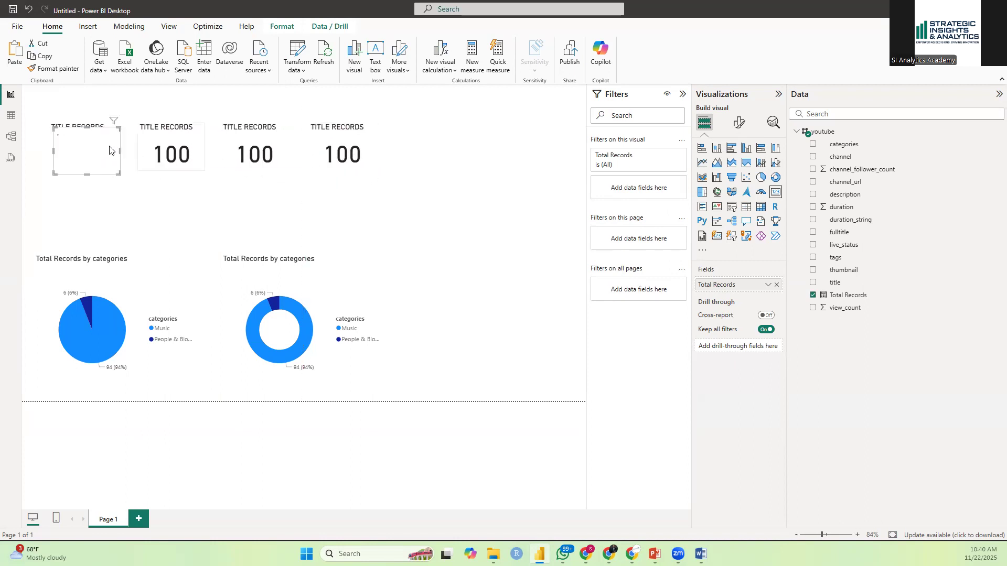
pyautogui.moveTo(100, 147); pyautogui.dragTo(443, 145)
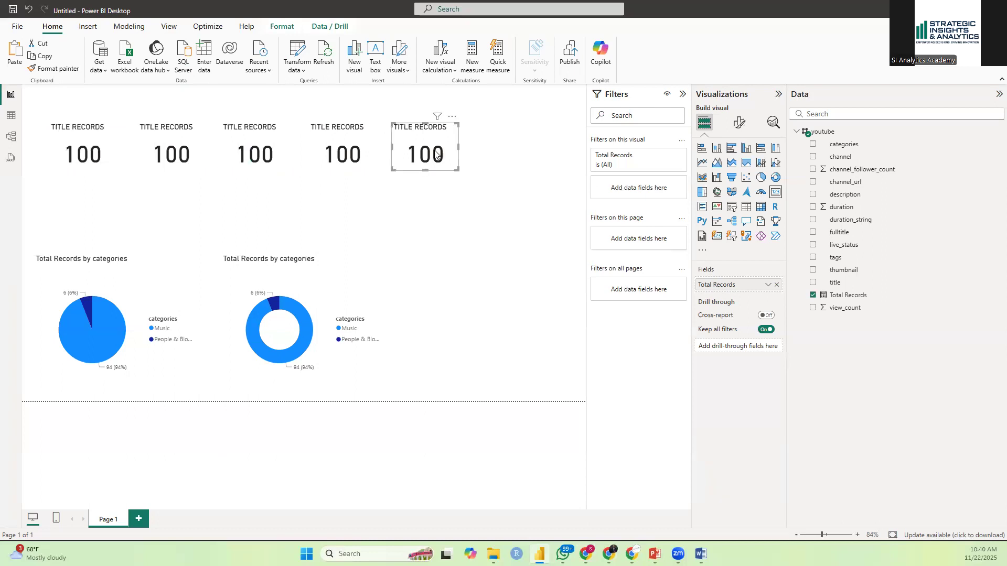
pyautogui.hotkey('ctrl', 'v')
pyautogui.moveTo(105, 158); pyautogui.dragTo(554, 155)
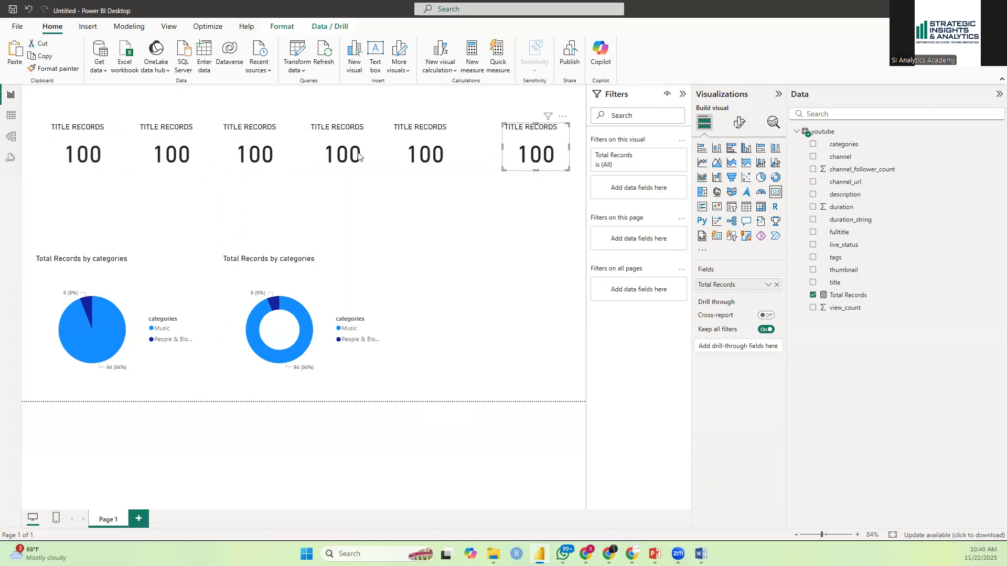
pyautogui.click(70, 145)
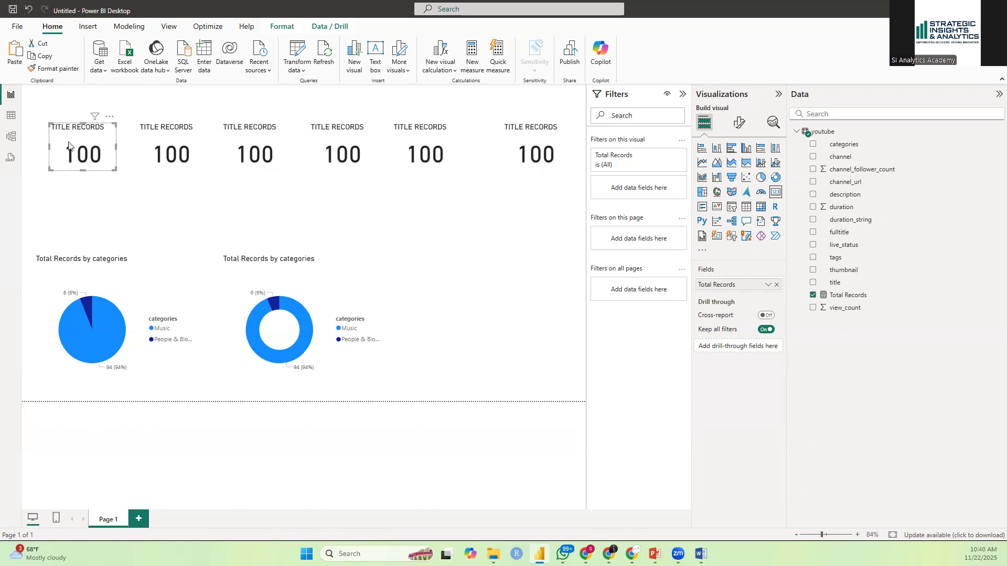
pyautogui.click(143, 155)
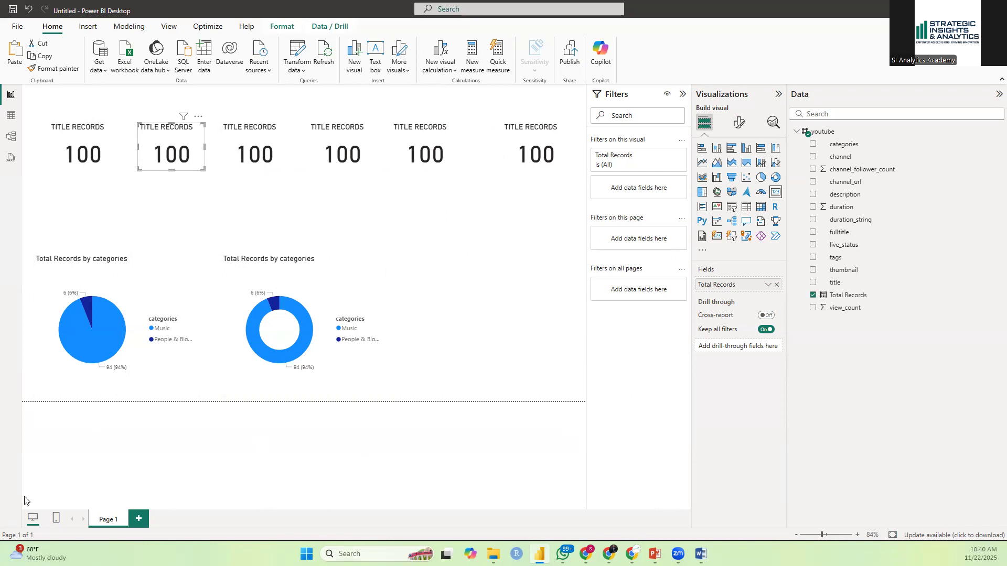
pyautogui.hotkey('alt', 'Tab')
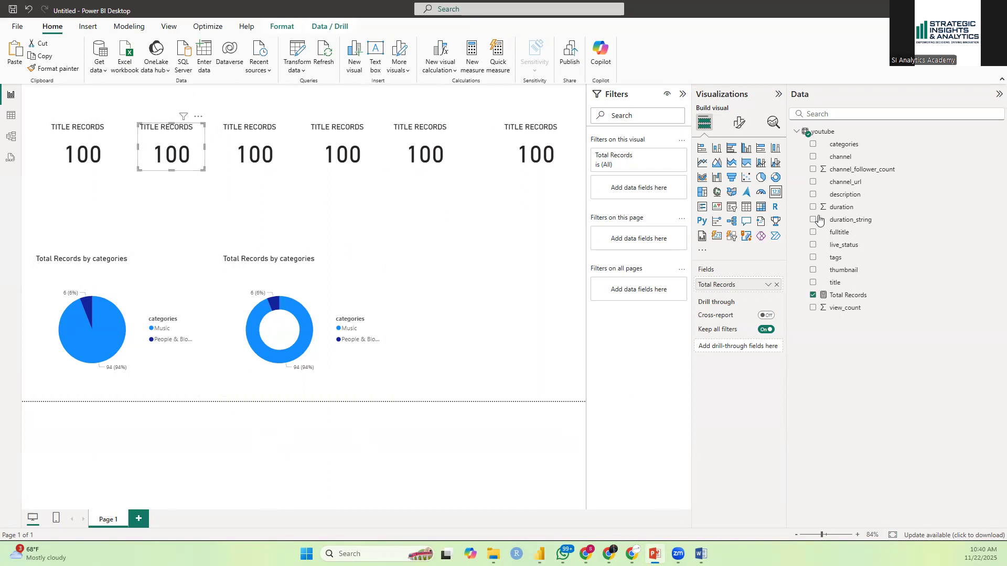
# Step: Create a new measure in the youtube table and name it Total Views
pyautogui.rightClick(858, 136)
pyautogui.click(879, 153)
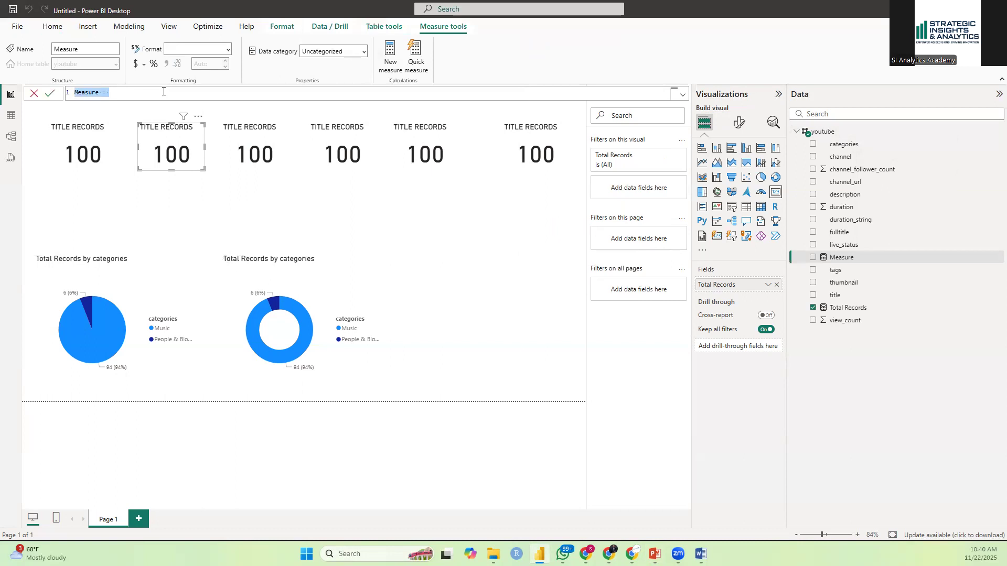
pyautogui.write('tOTAL')
pyautogui.press('BackSpace')
pyautogui.press('BackSpace')
pyautogui.press('BackSpace')
pyautogui.press('BackSpace')
pyautogui.press('BackSpace')
pyautogui.press('BackSpace')
pyautogui.write('total')
pyautogui.press('BackSpace')
pyautogui.press('BackSpace')
pyautogui.press('BackSpace')
pyautogui.press('BackSpace')
pyautogui.write('tal View')
pyautogui.write('s=s')
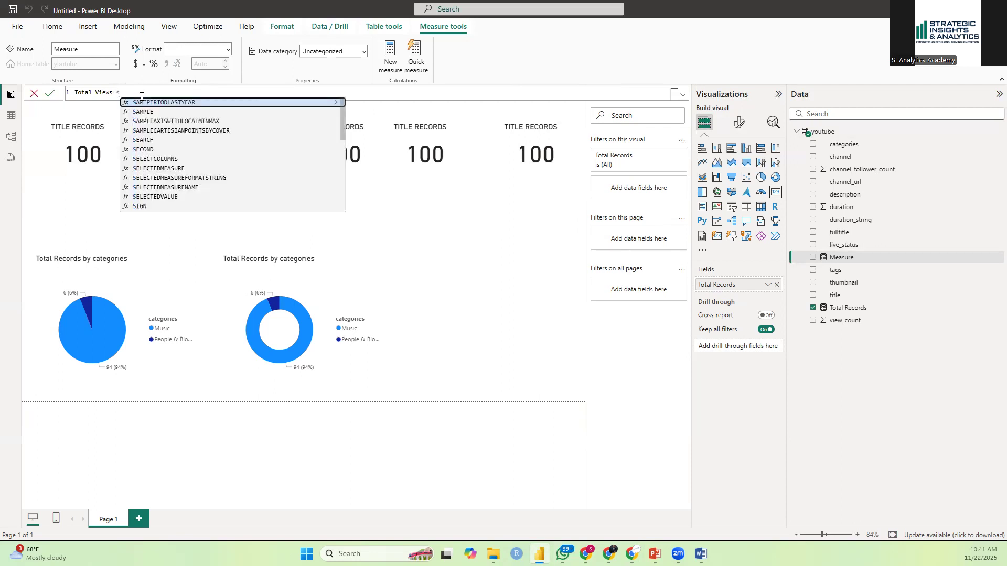
# Step: Define the Total Views measure as SUM(youtube[view_count]) and commit it
pyautogui.write('um')
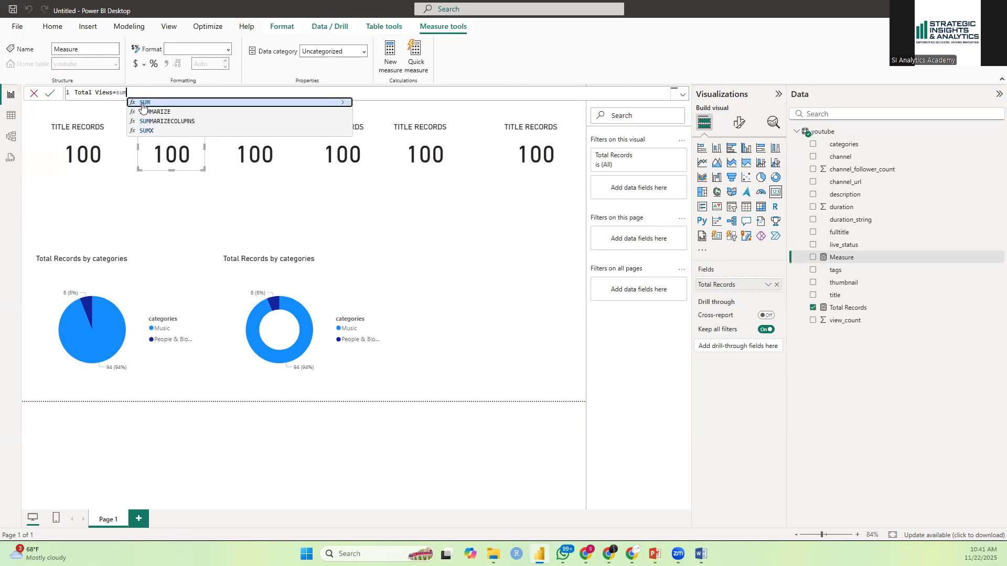
pyautogui.click(147, 103)
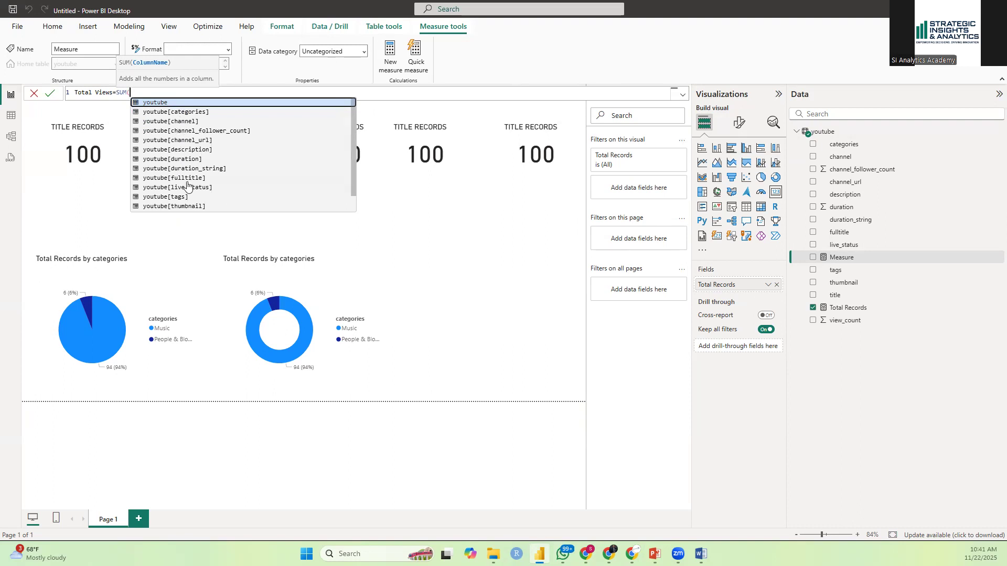
pyautogui.scroll(-1, 170, 205)
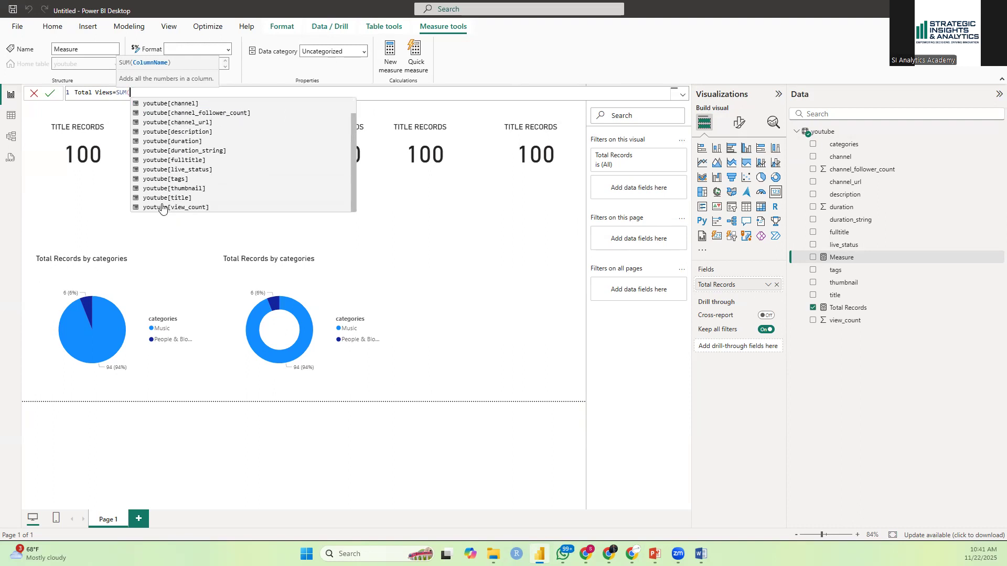
pyautogui.click(162, 208)
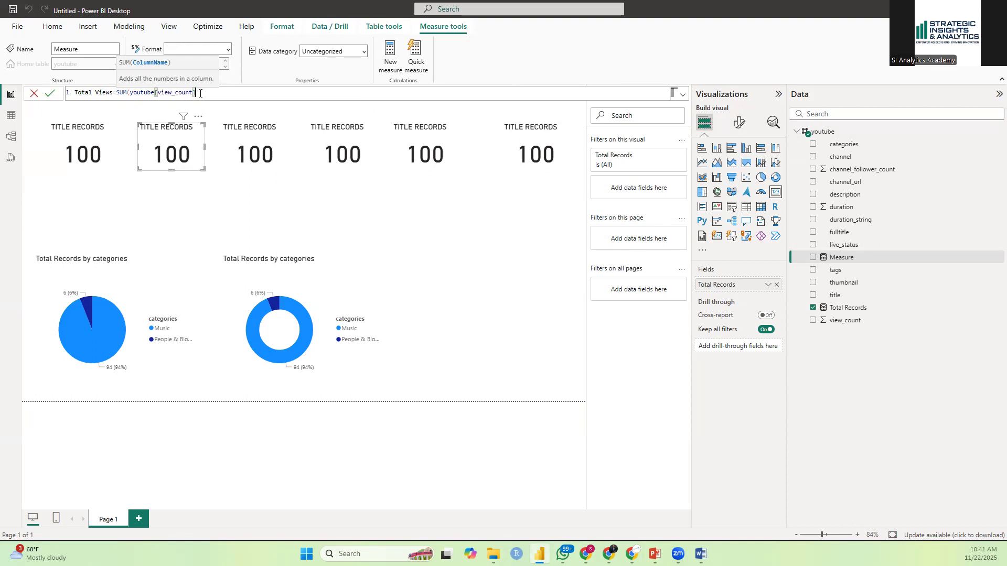
pyautogui.write(')')
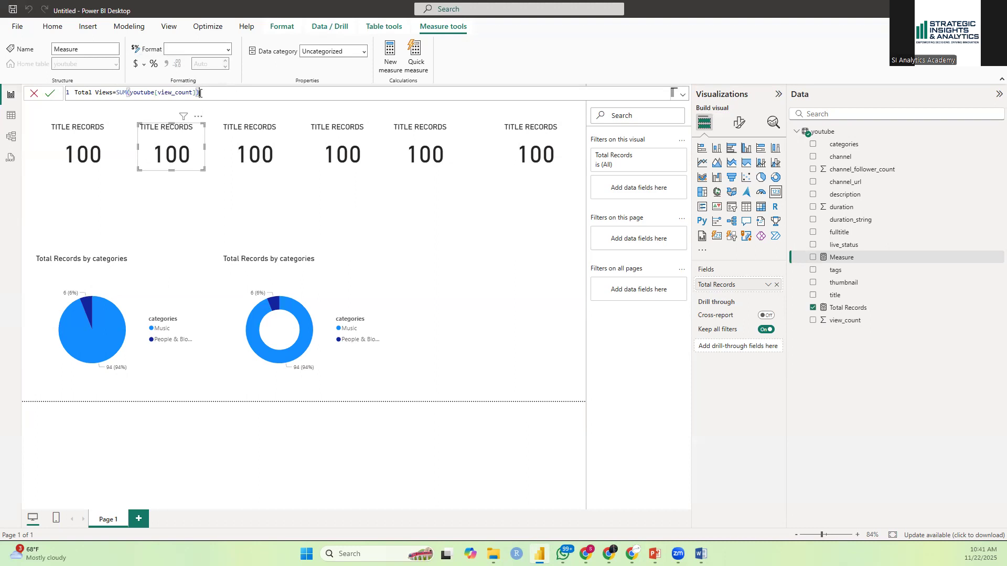
pyautogui.press('Return')
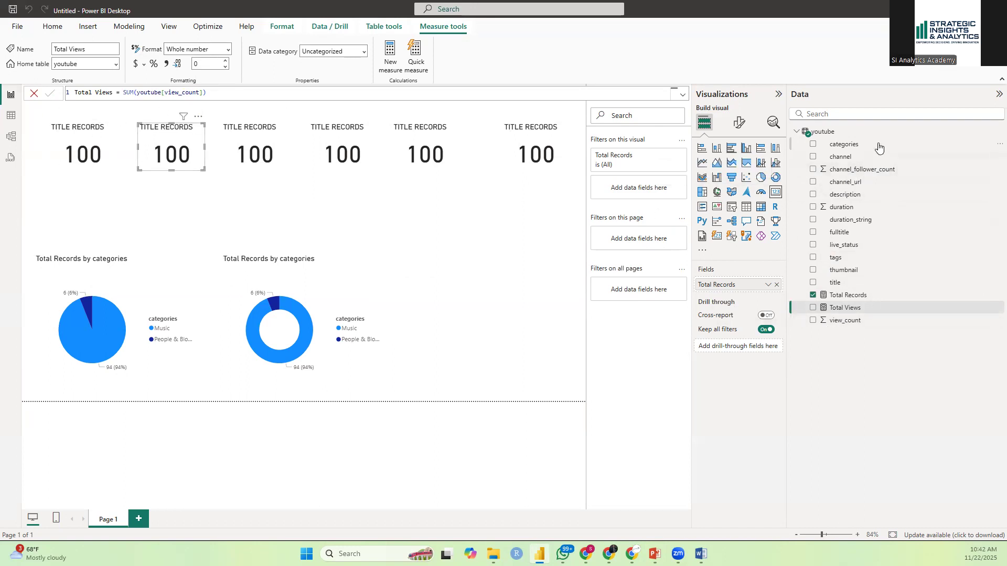
# Step: Create a second measure in the youtube table, Total Followers = SUM(youtube[channel_follower_count])
pyautogui.rightClick(854, 133)
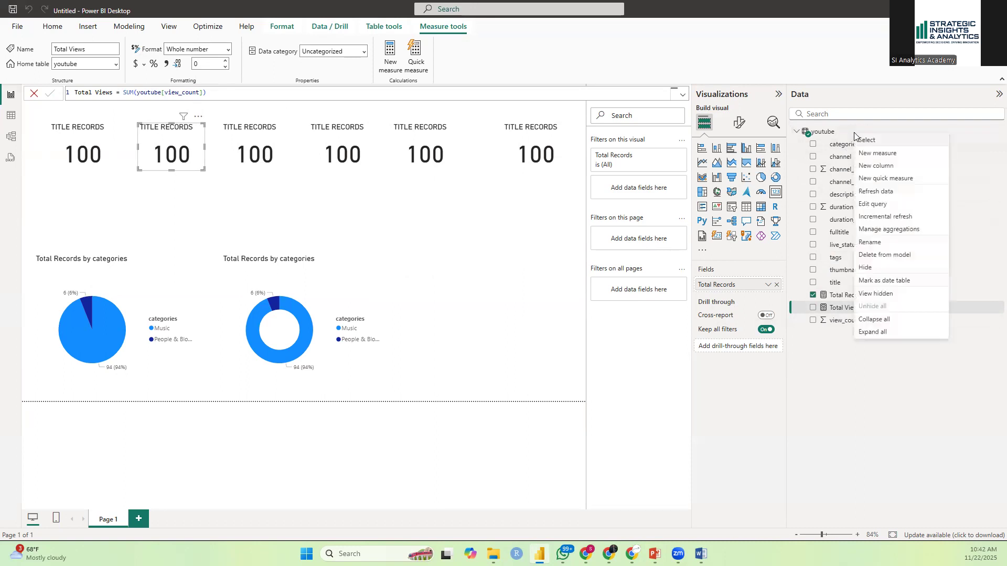
pyautogui.click(874, 154)
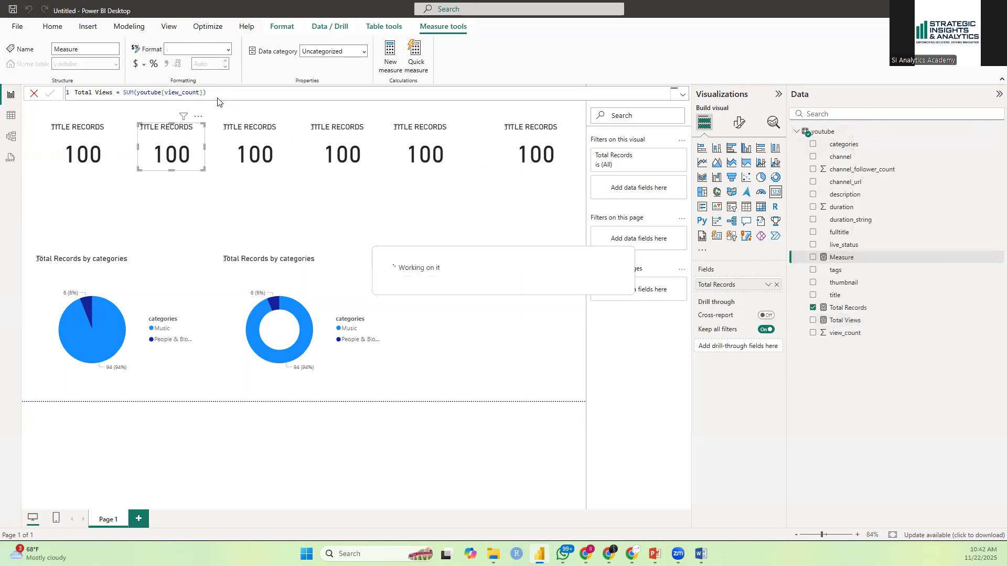
pyautogui.write('Total Followers')
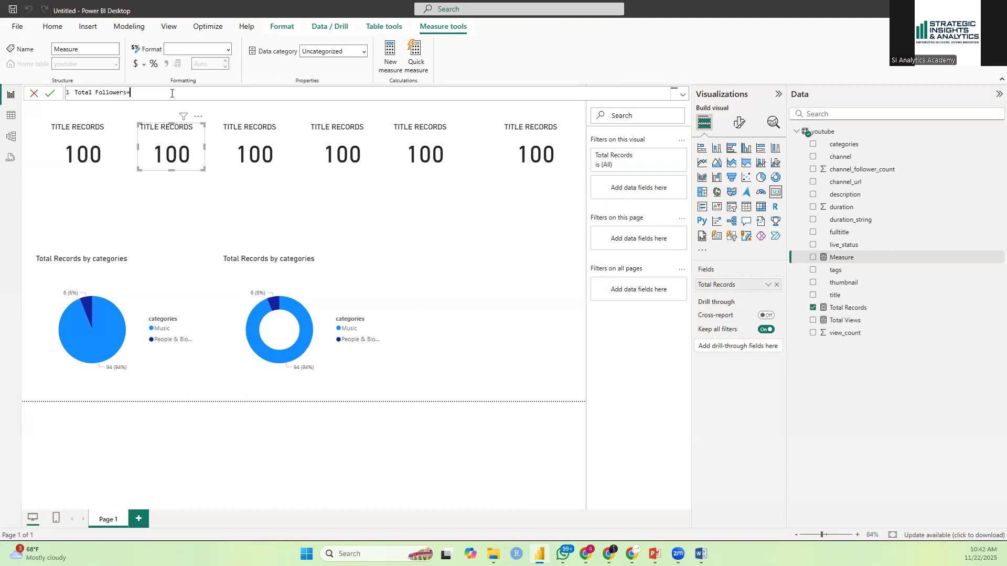
pyautogui.write('=s')
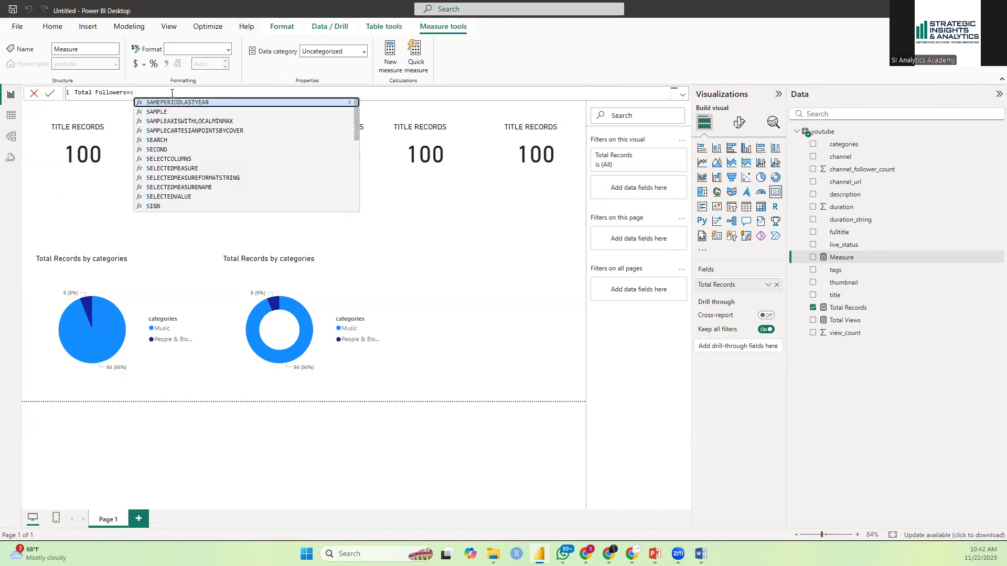
pyautogui.write('um')
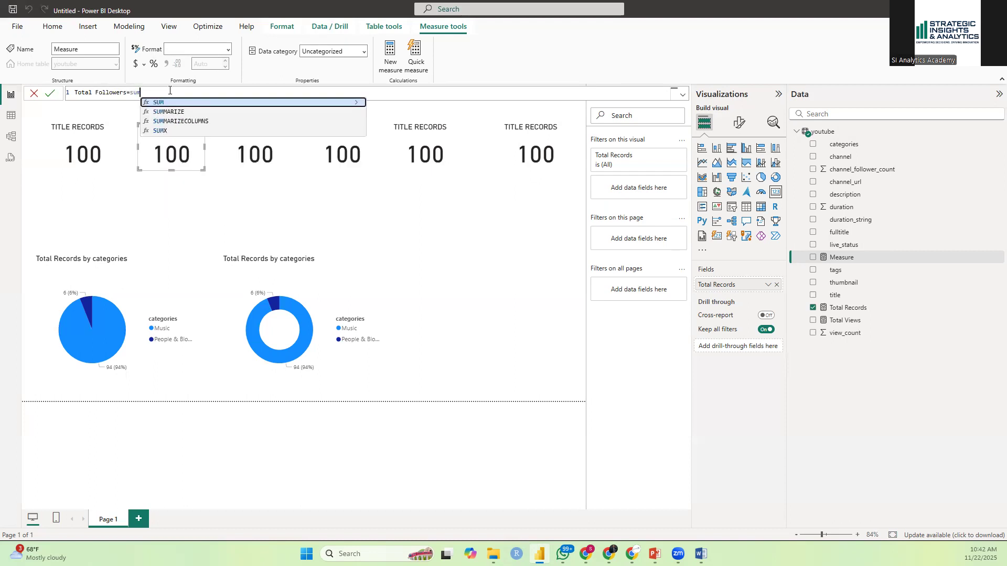
pyautogui.doubleClick(169, 108)
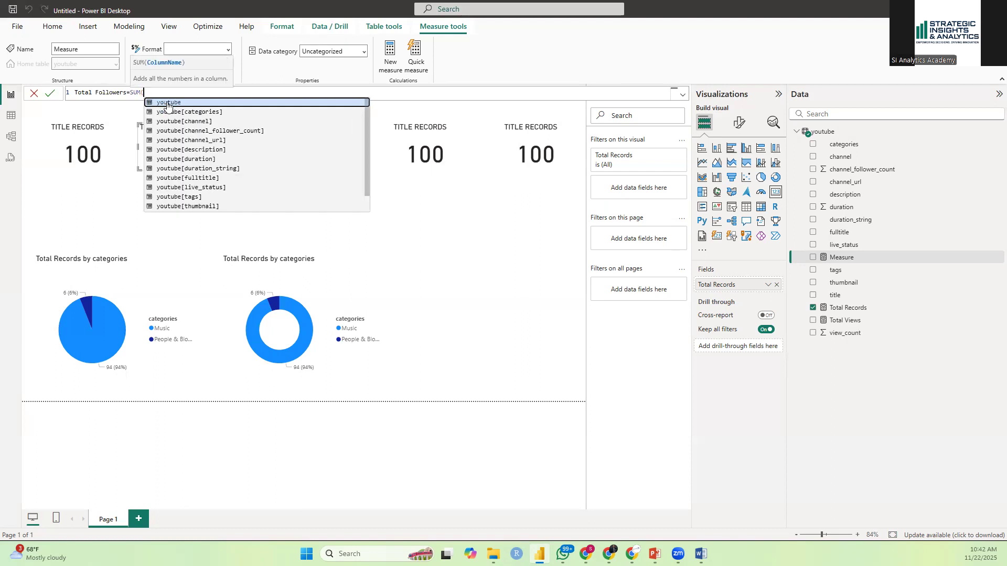
pyautogui.doubleClick(226, 131)
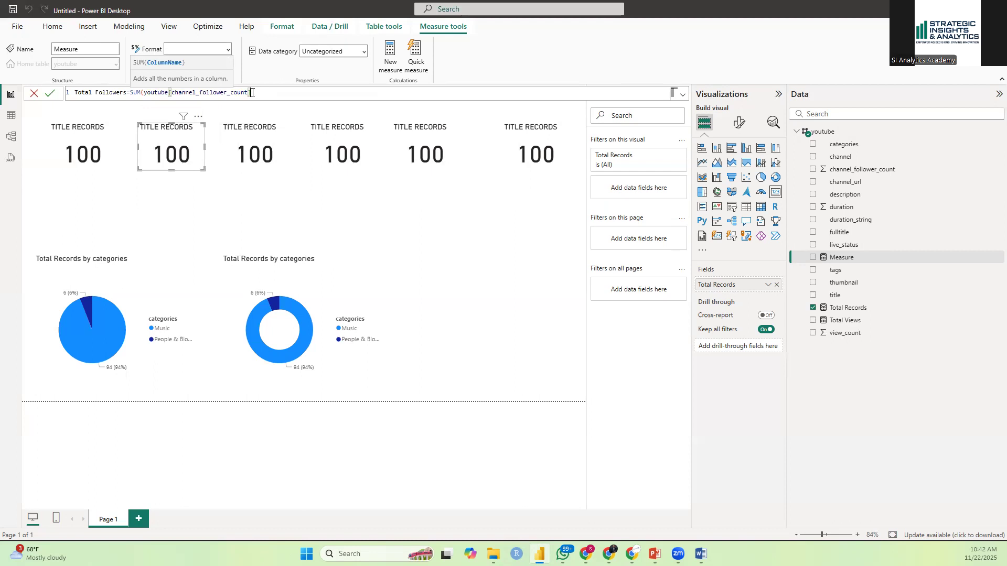
pyautogui.write(')')
pyautogui.press('Return')
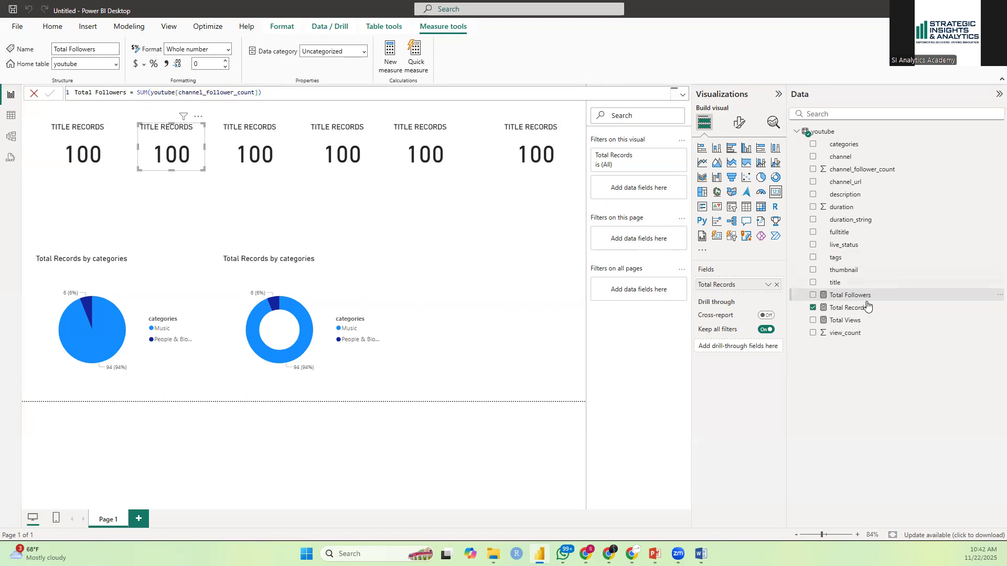
# Step: Replace the Total Records field in the second card with the Total Views measure
pyautogui.click(196, 165)
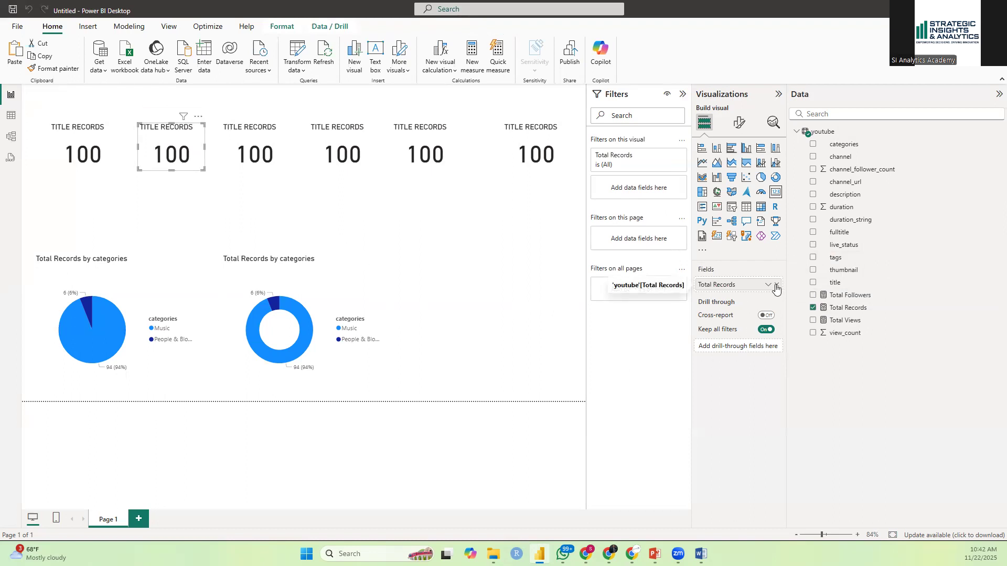
pyautogui.moveTo(837, 321); pyautogui.dragTo(764, 286)
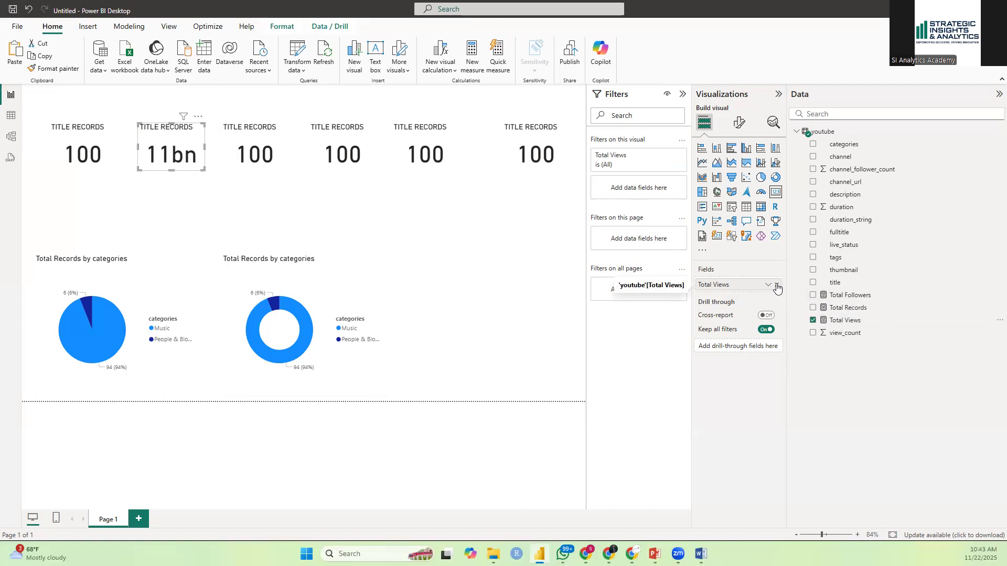
# Step: Replace the Total Records field in the third card with the Total Followers measure
pyautogui.click(265, 160)
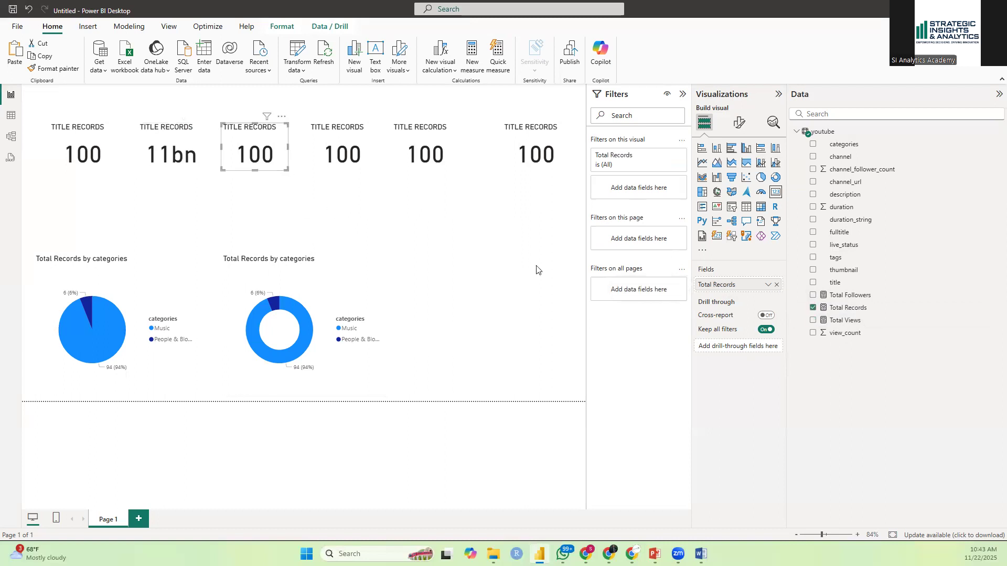
pyautogui.click(777, 285)
pyautogui.moveTo(848, 295); pyautogui.dragTo(757, 303)
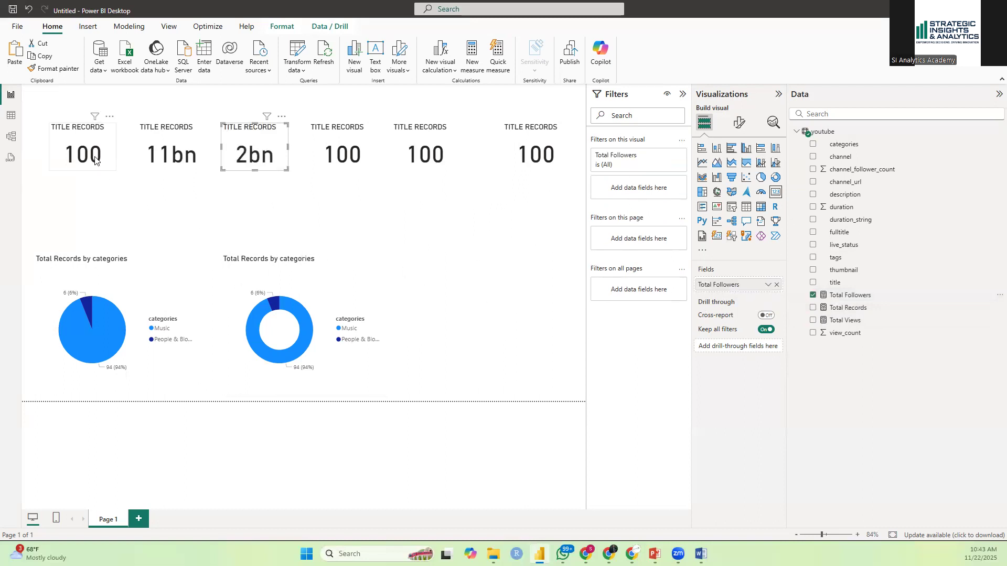
# Step: Change the title text of the Total Views card to TITLE VIEWS
pyautogui.click(157, 142)
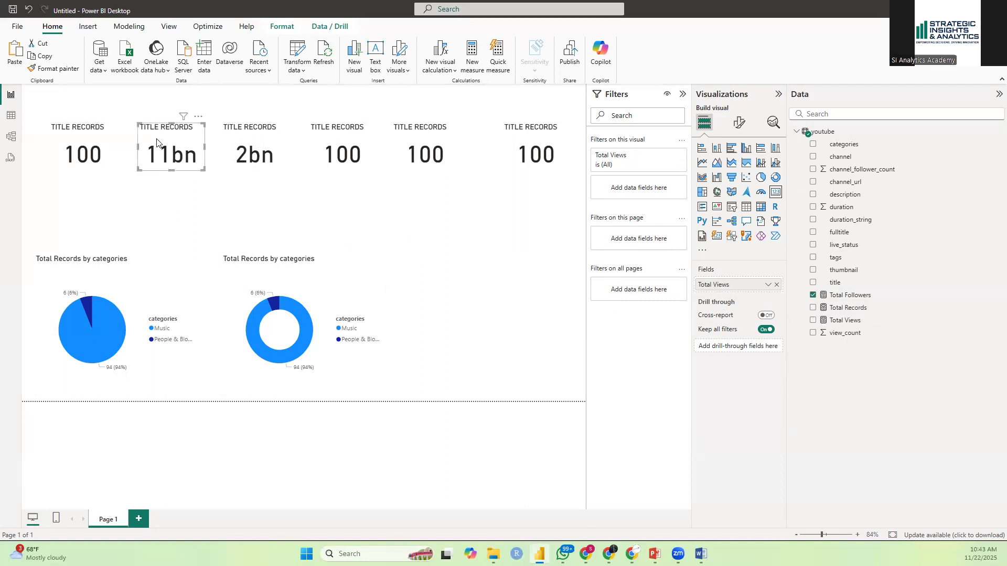
pyautogui.click(737, 124)
pyautogui.click(737, 173)
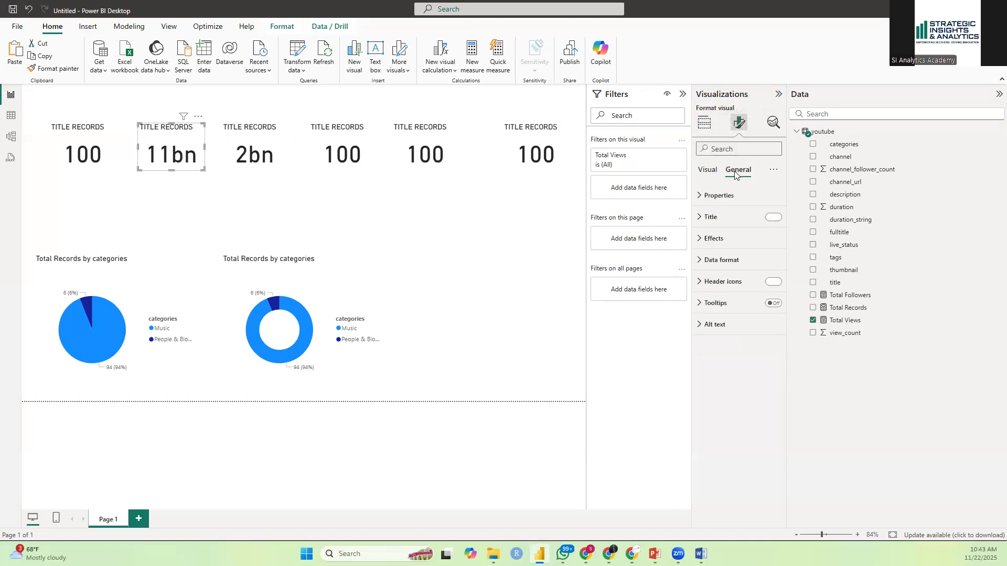
pyautogui.click(709, 216)
pyautogui.moveTo(748, 269); pyautogui.dragTo(725, 268)
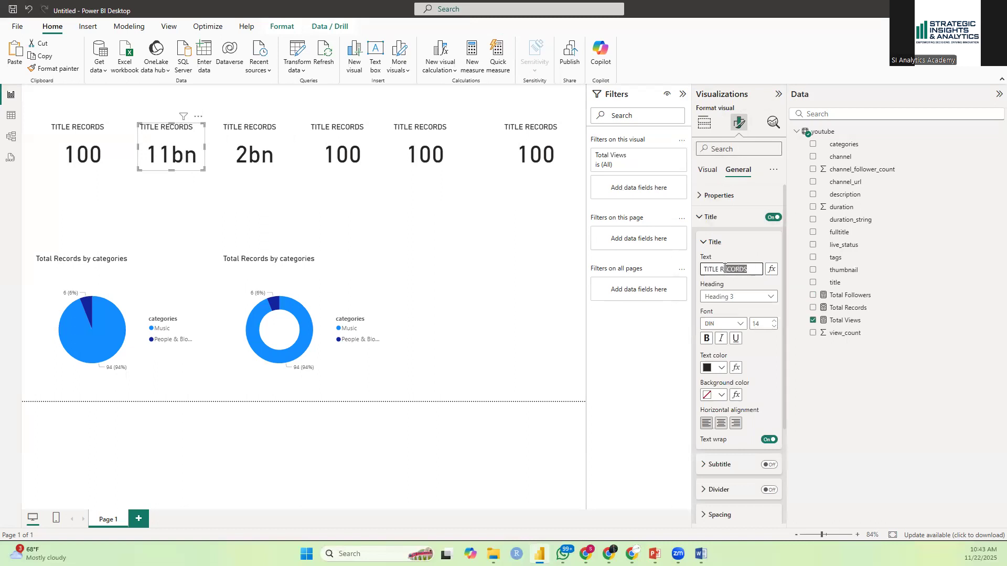
pyautogui.write('VIEW')
# Step: Change the title text of the Total Followers card to TITLE FOLLOWERS
pyautogui.click(266, 149)
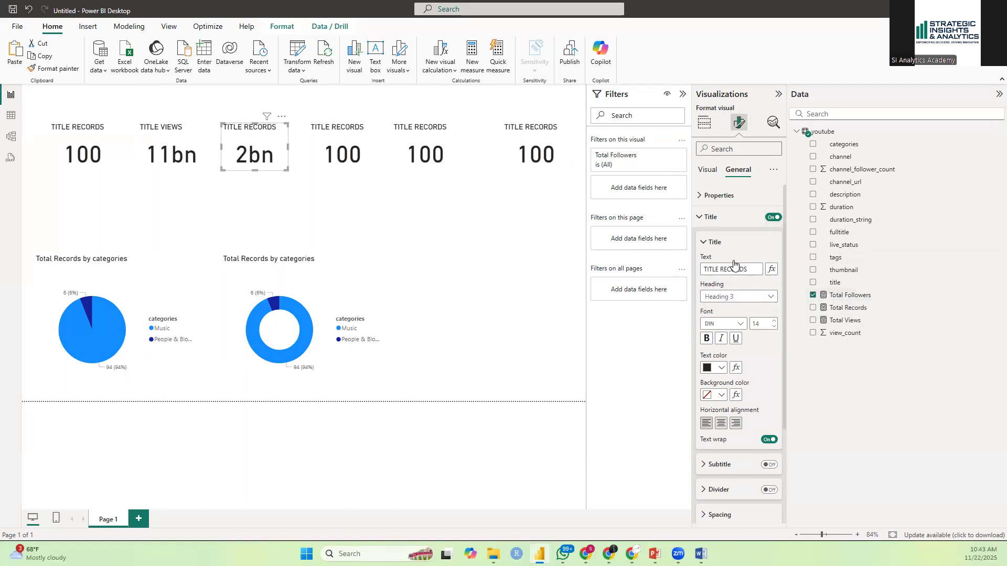
pyautogui.moveTo(755, 267); pyautogui.dragTo(722, 268)
pyautogui.write('FOLLOWER')
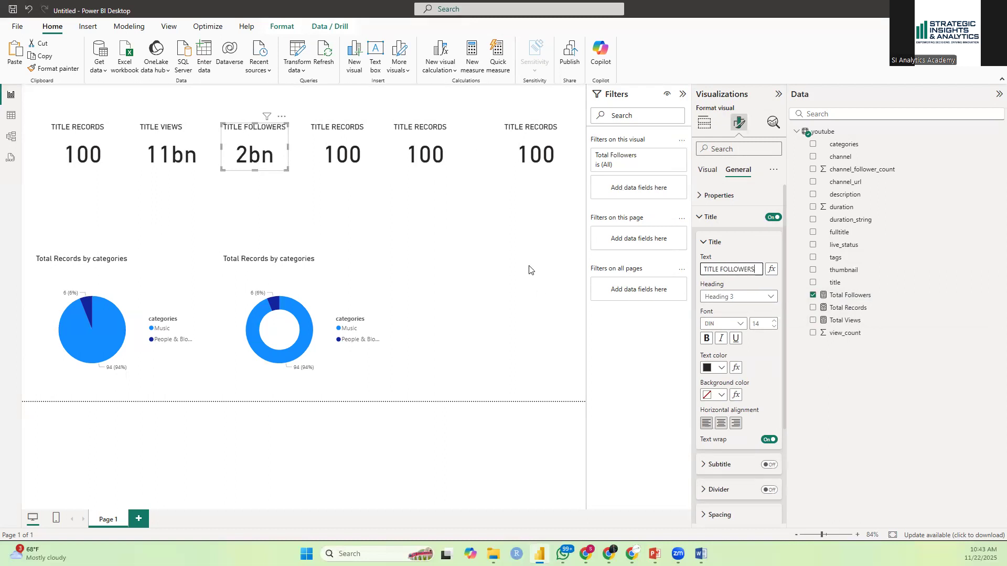
pyautogui.click(525, 247)
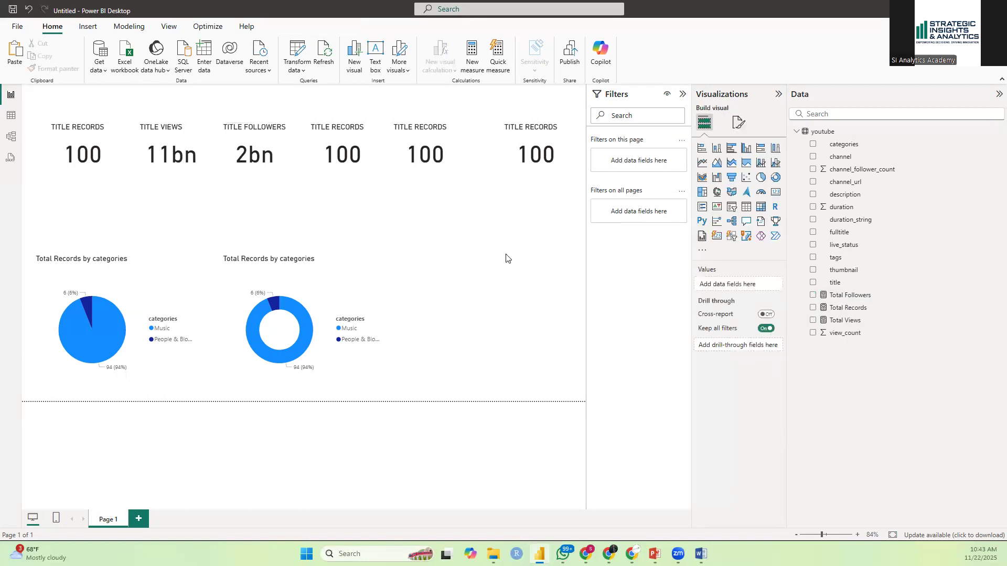
# Step: Shift all six cards slightly down the page to make room for a heading above them
pyautogui.moveTo(98, 146); pyautogui.dragTo(161, 167)
pyautogui.moveTo(230, 140); pyautogui.dragTo(234, 156)
pyautogui.moveTo(320, 147); pyautogui.dragTo(316, 178)
pyautogui.moveTo(424, 150); pyautogui.dragTo(419, 174)
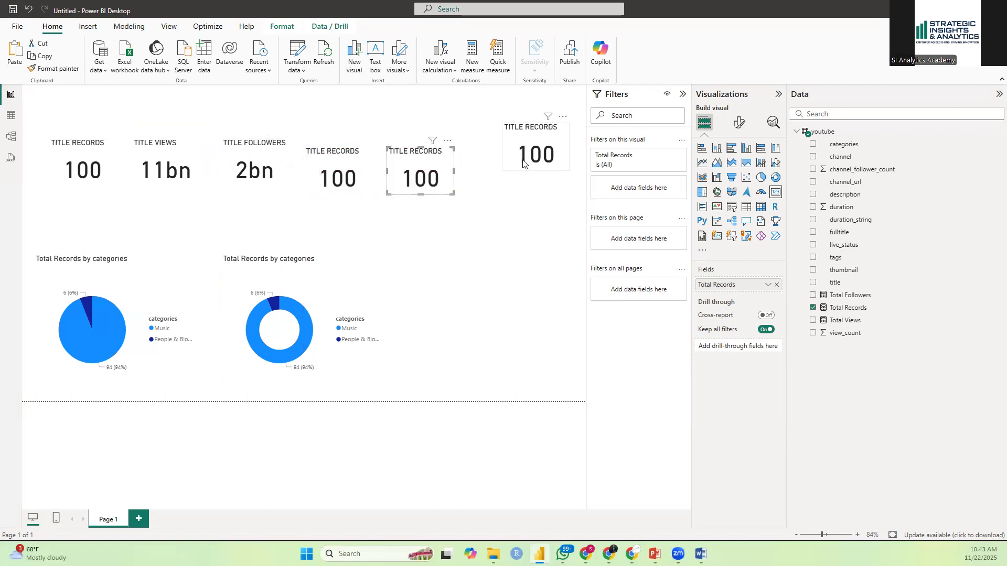
pyautogui.moveTo(523, 163); pyautogui.dragTo(522, 179)
pyautogui.click(227, 110)
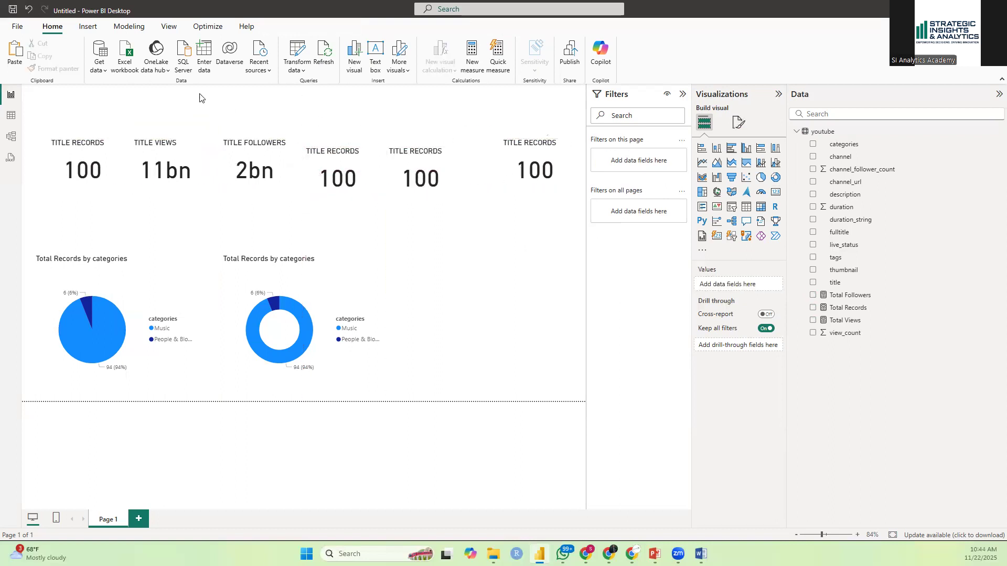
# Step: Insert a wide, low text box above the card row and enter YOUTUBE ANALYTICS DASHBOARD in it
pyautogui.click(87, 26)
pyautogui.click(331, 66)
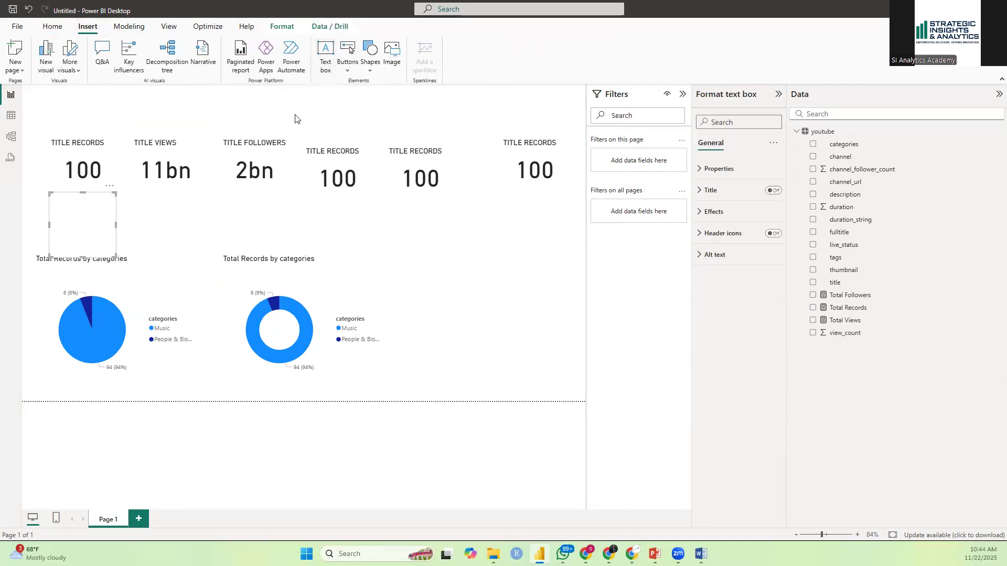
pyautogui.moveTo(116, 257); pyautogui.dragTo(182, 227)
pyautogui.moveTo(127, 197); pyautogui.dragTo(185, 95)
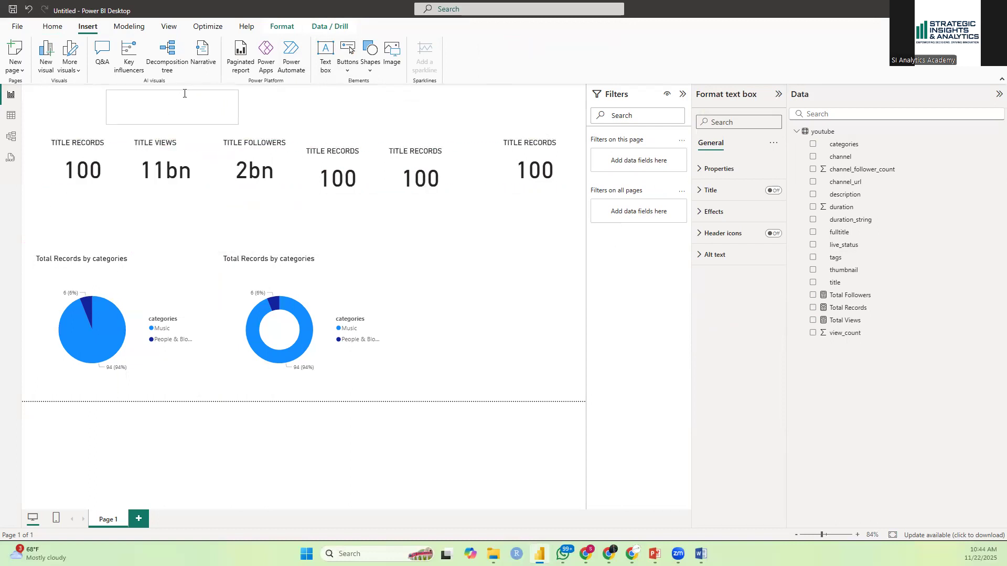
pyautogui.moveTo(236, 120); pyautogui.dragTo(501, 113)
pyautogui.click(199, 108)
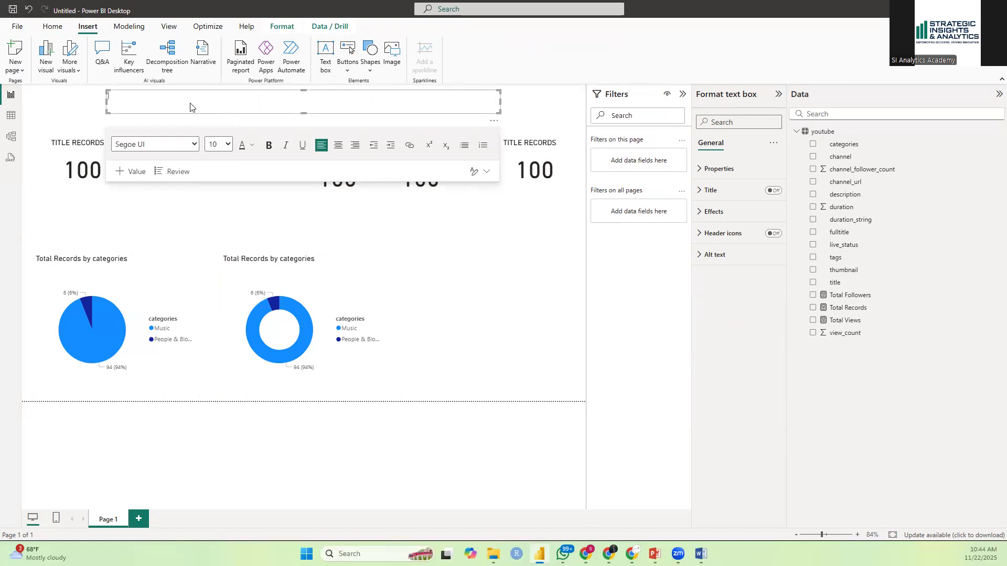
pyautogui.write('YOUTUBE ANALYTICS DASHBOARD')
# Step: Format the dashboard heading in Segoe (Bold), size 20, and center it in its text box
pyautogui.moveTo(212, 95); pyautogui.dragTo(107, 98)
pyautogui.click(174, 98)
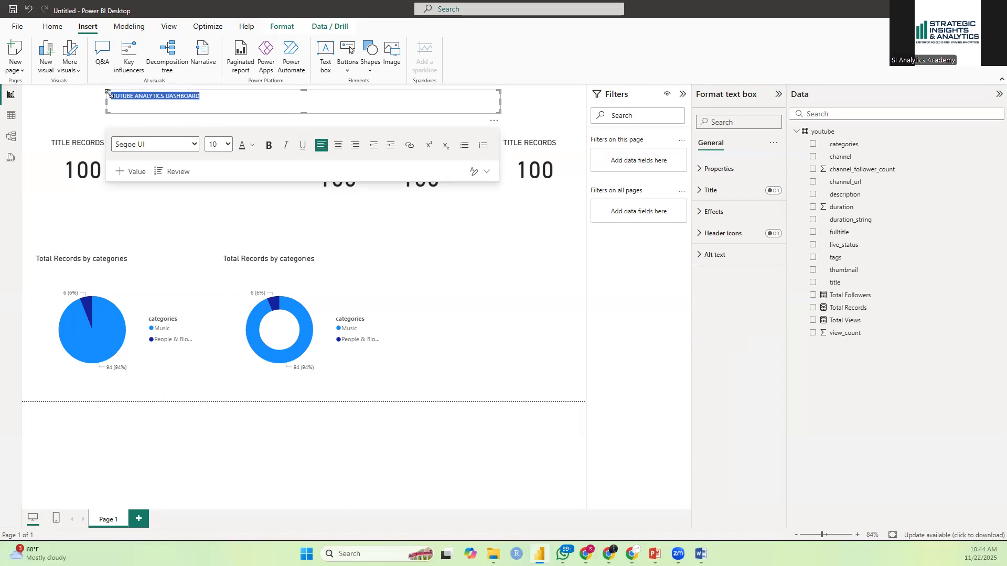
pyautogui.click(194, 144)
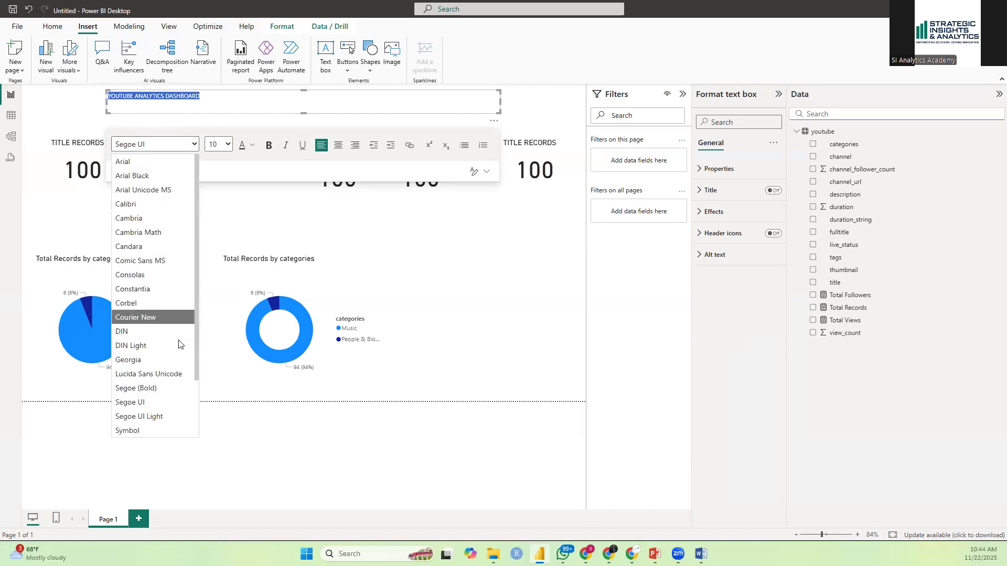
pyautogui.click(154, 388)
pyautogui.click(228, 145)
pyautogui.click(212, 332)
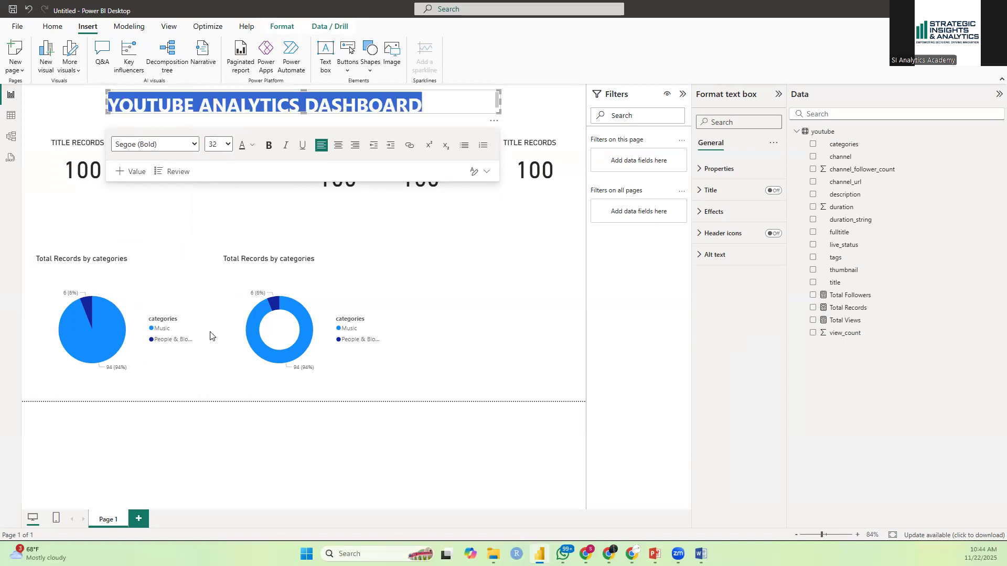
pyautogui.click(227, 145)
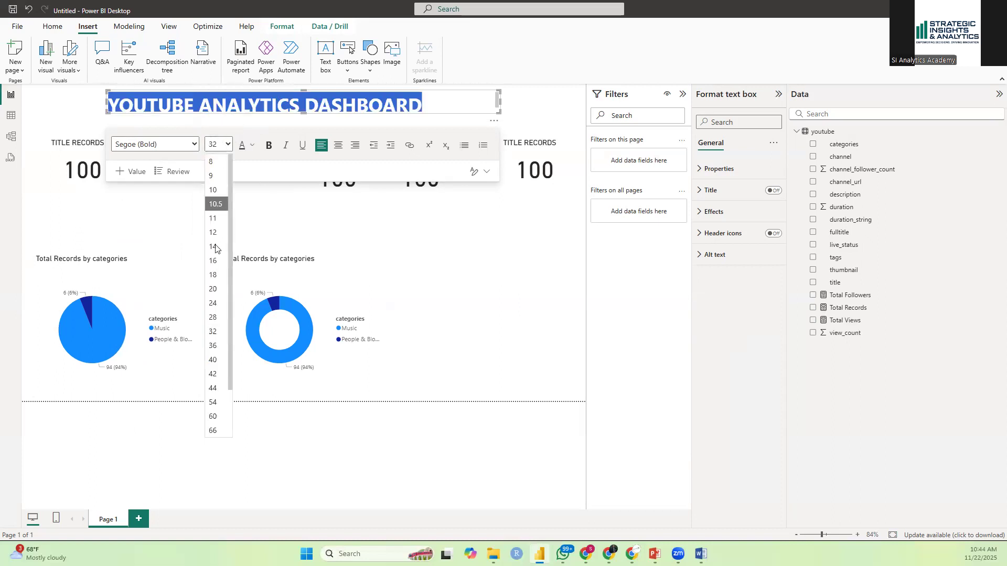
pyautogui.click(212, 290)
pyautogui.click(338, 144)
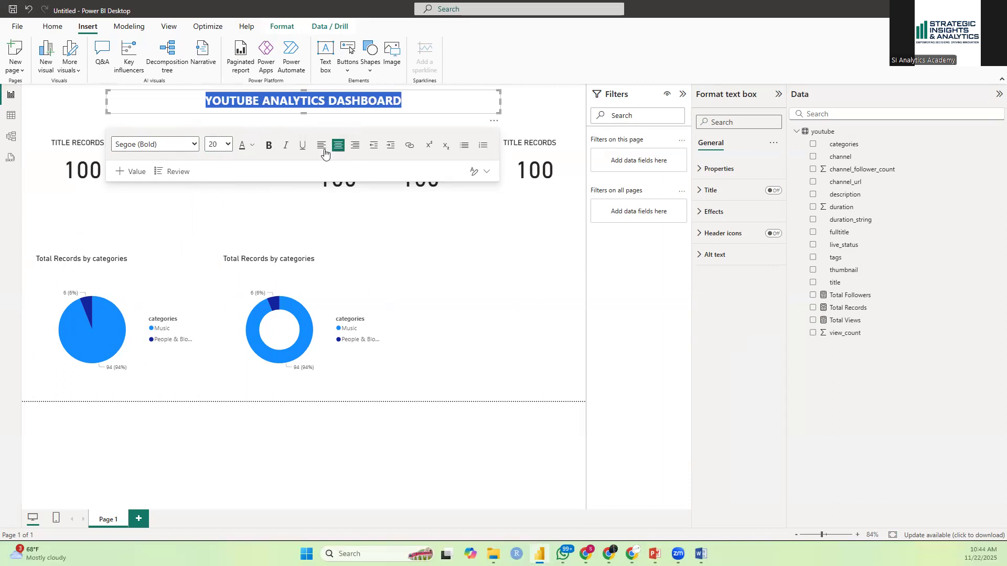
pyautogui.click(442, 245)
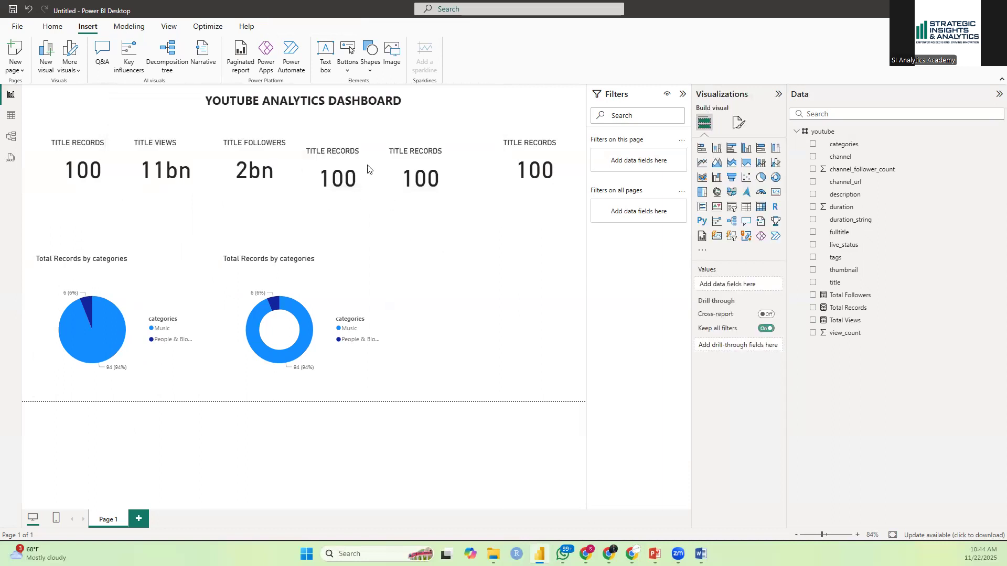
# Step: Turn on the visual border for the dashboard heading's text box
pyautogui.click(412, 103)
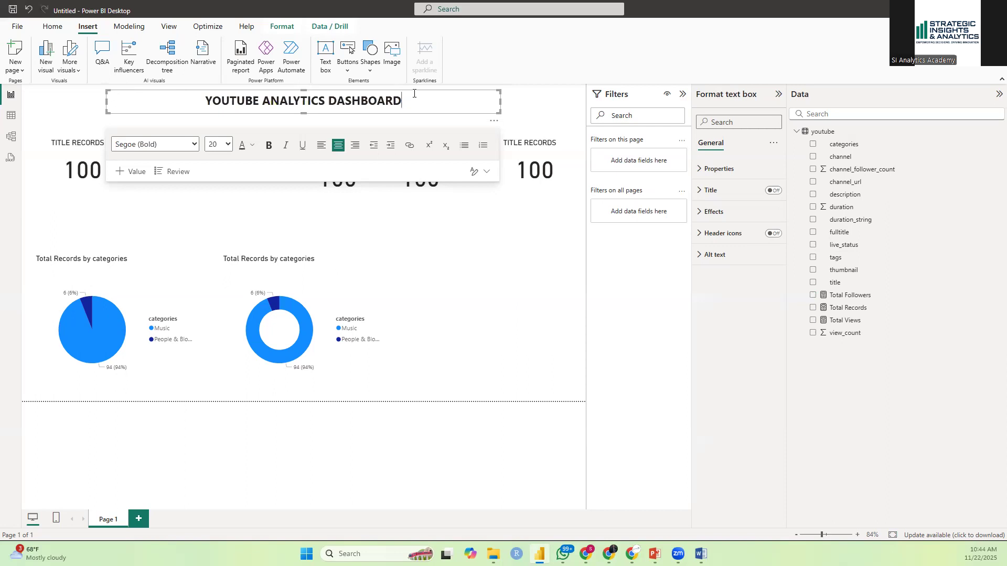
pyautogui.click(412, 92)
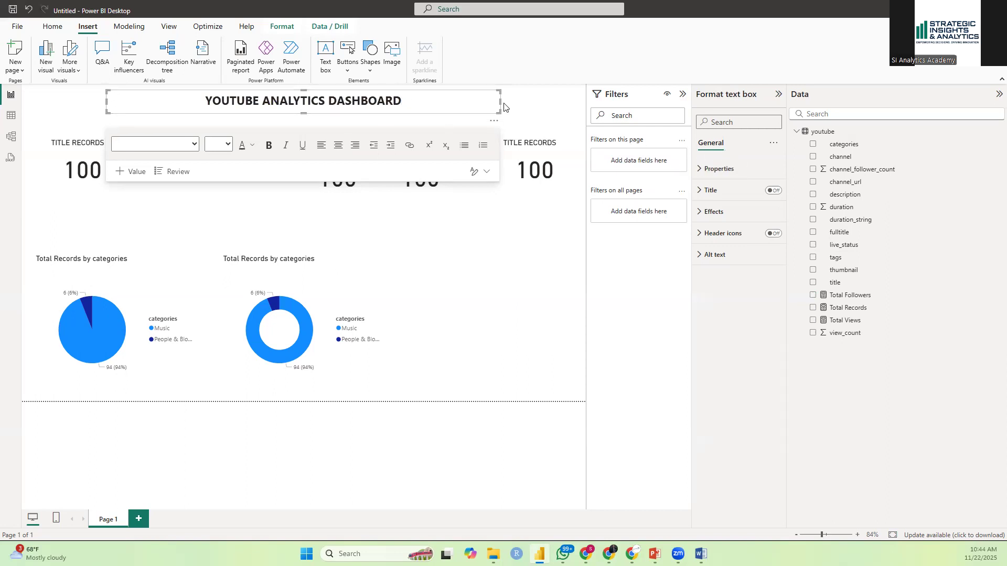
pyautogui.click(714, 212)
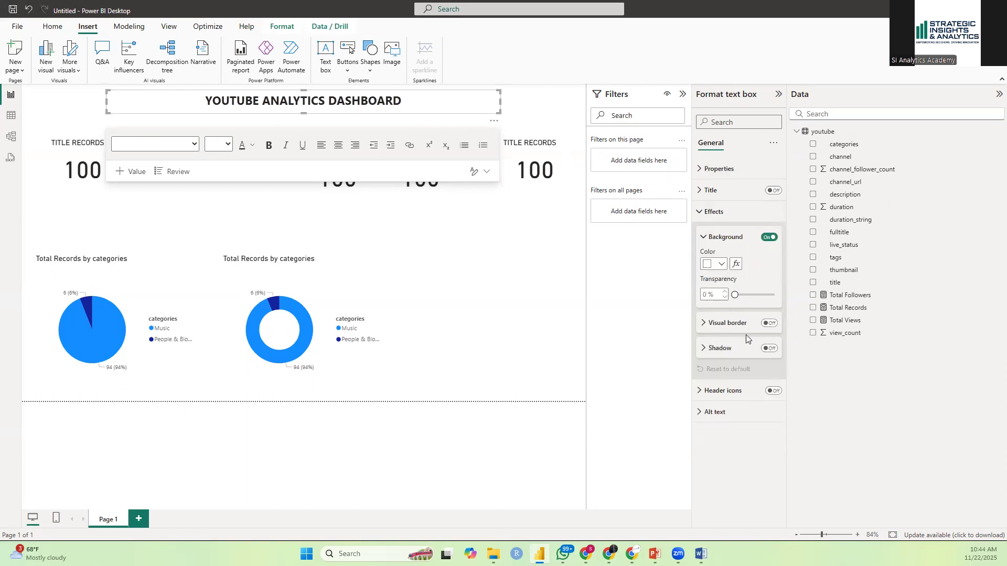
pyautogui.click(769, 323)
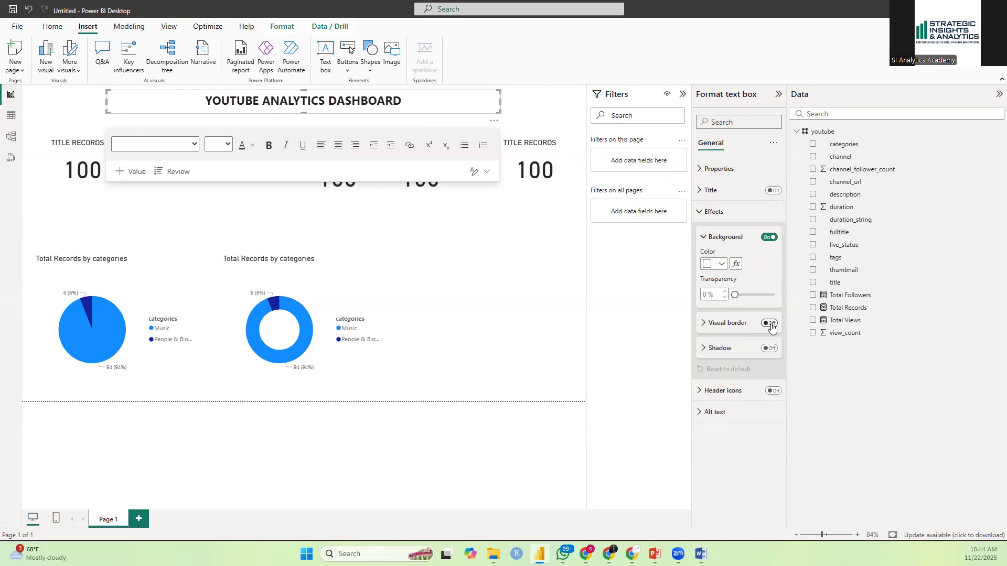
pyautogui.click(518, 246)
# Step: Turn on the visual border for the first card, TITLE RECORDS
pyautogui.click(110, 176)
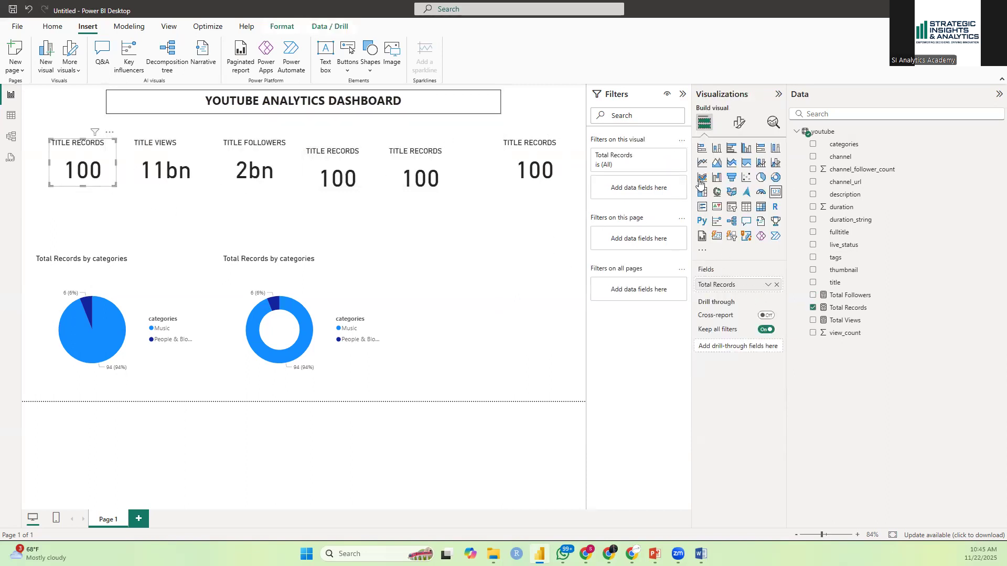
pyautogui.click(739, 124)
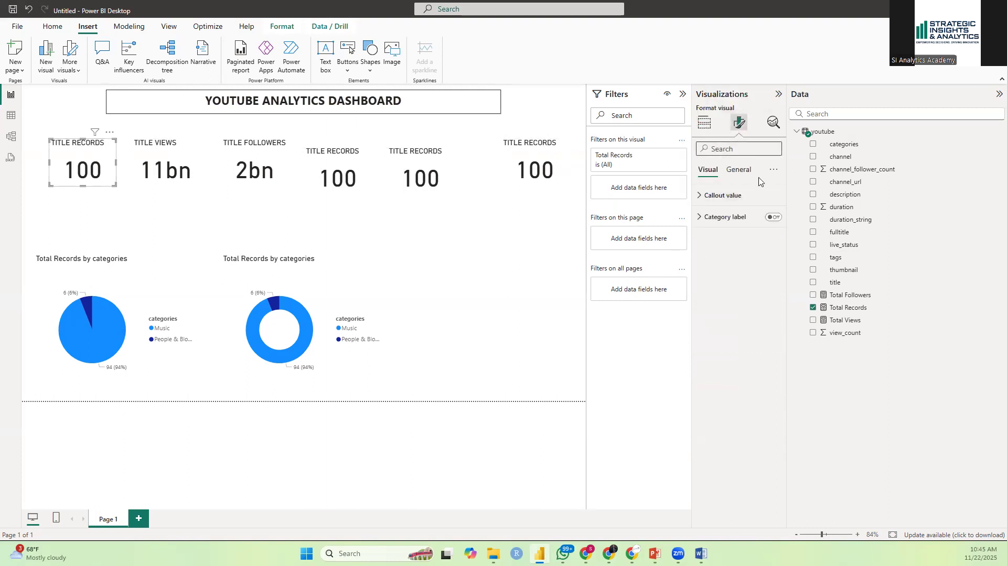
pyautogui.click(741, 170)
pyautogui.click(714, 238)
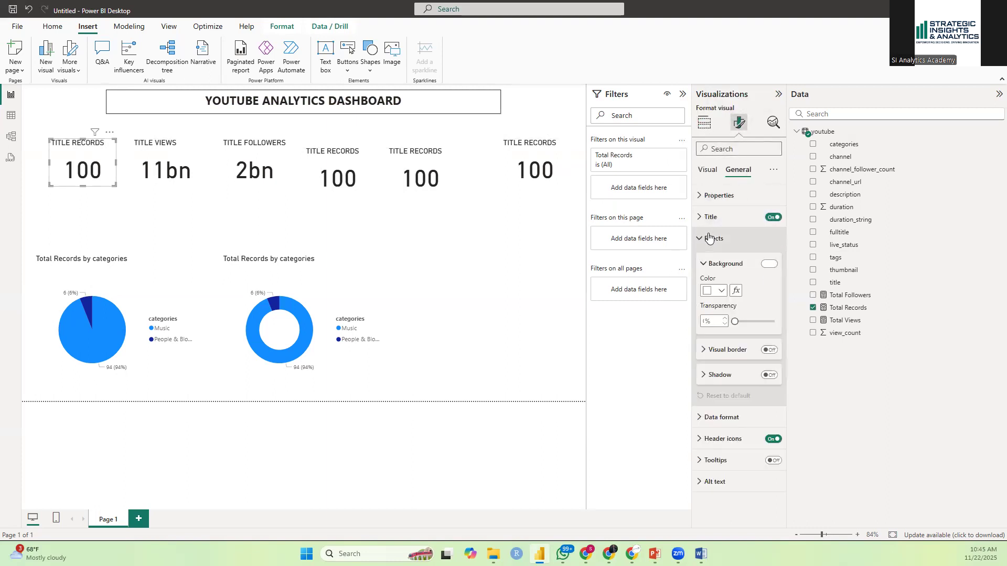
pyautogui.click(769, 349)
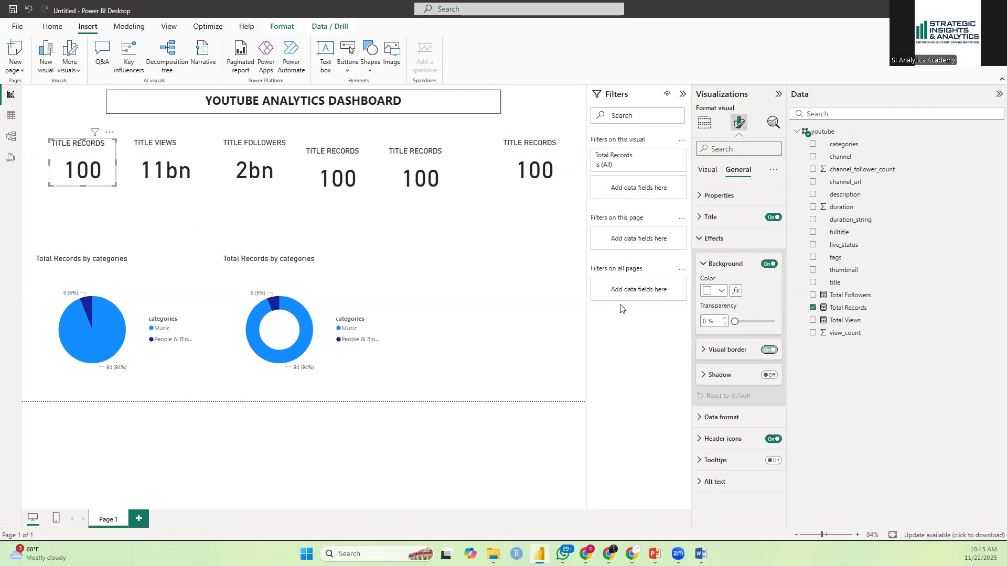
pyautogui.click(105, 212)
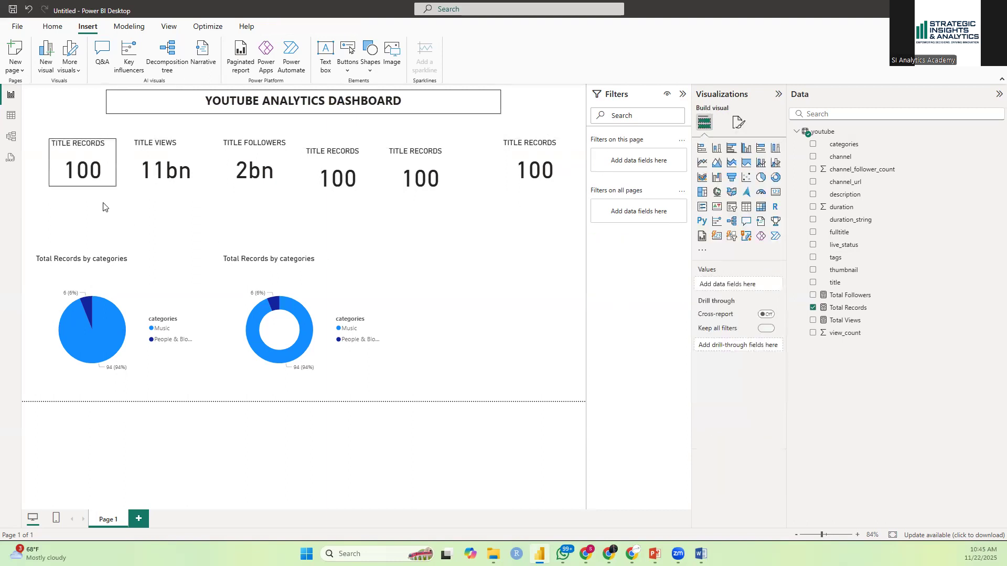
# Step: Copy the first card's border formatting to the TITLE VIEWS card with Format painter
pyautogui.click(53, 28)
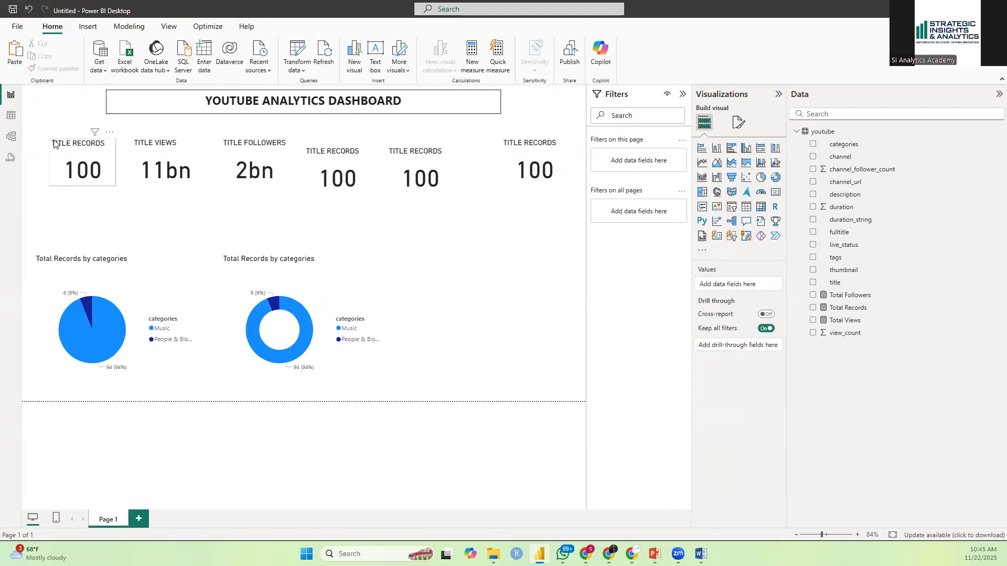
pyautogui.click(54, 143)
pyautogui.click(55, 69)
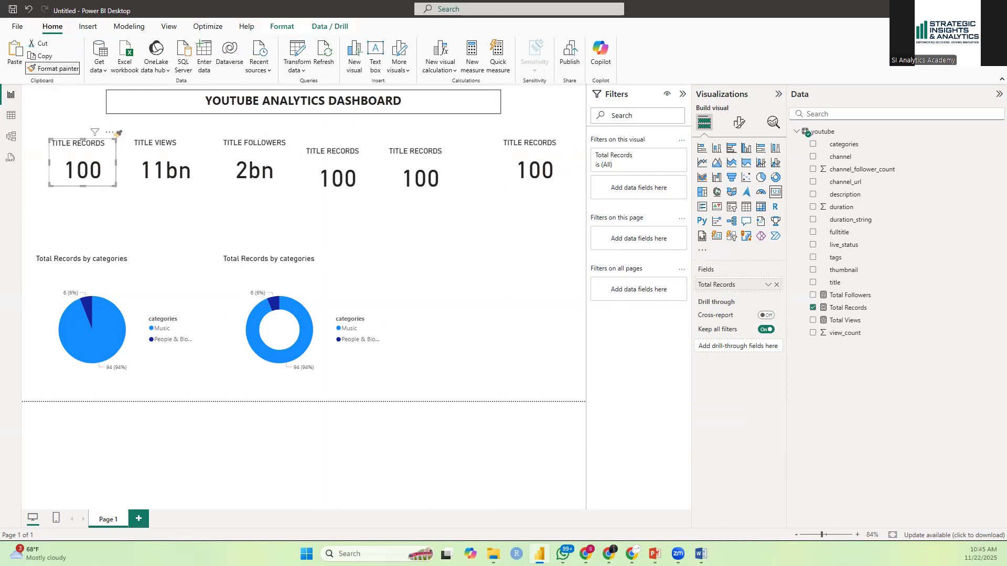
pyautogui.click(138, 148)
pyautogui.click(241, 157)
pyautogui.click(176, 158)
# Step: Apply the same bordered formatting to the TITLE FOLLOWERS card and the three remaining TITLE RECORDS cards with Format painter
pyautogui.click(55, 69)
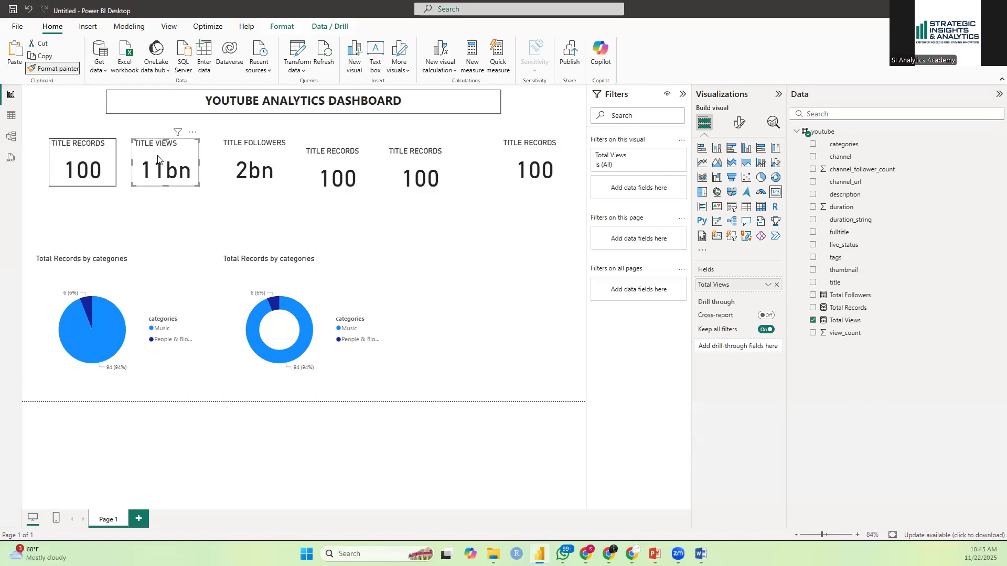
pyautogui.click(54, 68)
pyautogui.click(245, 160)
pyautogui.click(340, 167)
pyautogui.click(54, 68)
pyautogui.click(394, 157)
pyautogui.click(55, 68)
pyautogui.click(492, 161)
pyautogui.click(212, 196)
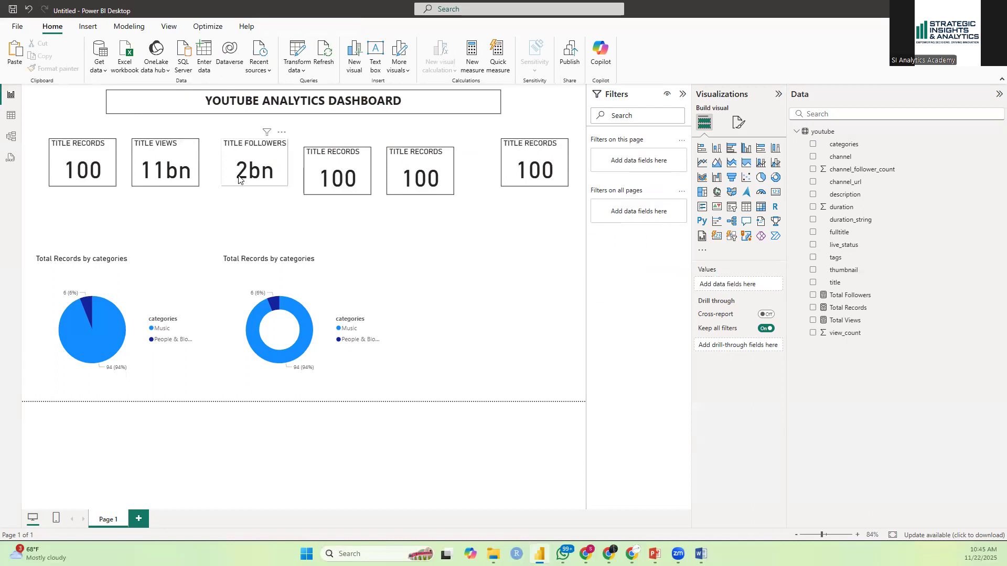
# Step: Align the fourth and fifth cards with the rest of the row and move the last card slightly closer to them
pyautogui.moveTo(312, 180); pyautogui.dragTo(311, 171)
pyautogui.moveTo(406, 172); pyautogui.dragTo(406, 165)
pyautogui.moveTo(505, 169); pyautogui.dragTo(494, 167)
pyautogui.click(490, 231)
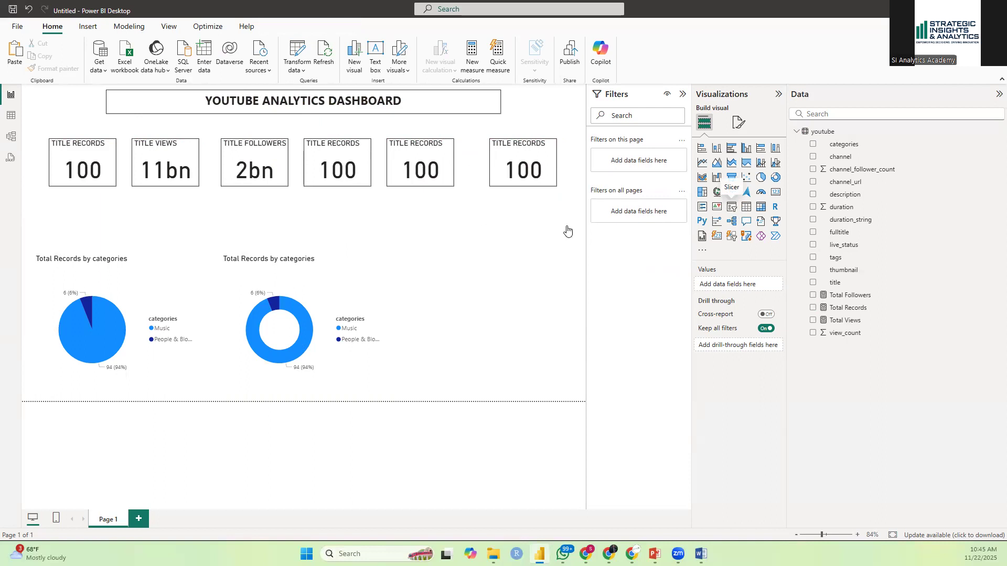
# Step: Add an empty slicer beneath the first card, widen it slightly and position it above the pie chart
pyautogui.click(735, 208)
pyautogui.moveTo(113, 255); pyautogui.dragTo(128, 236)
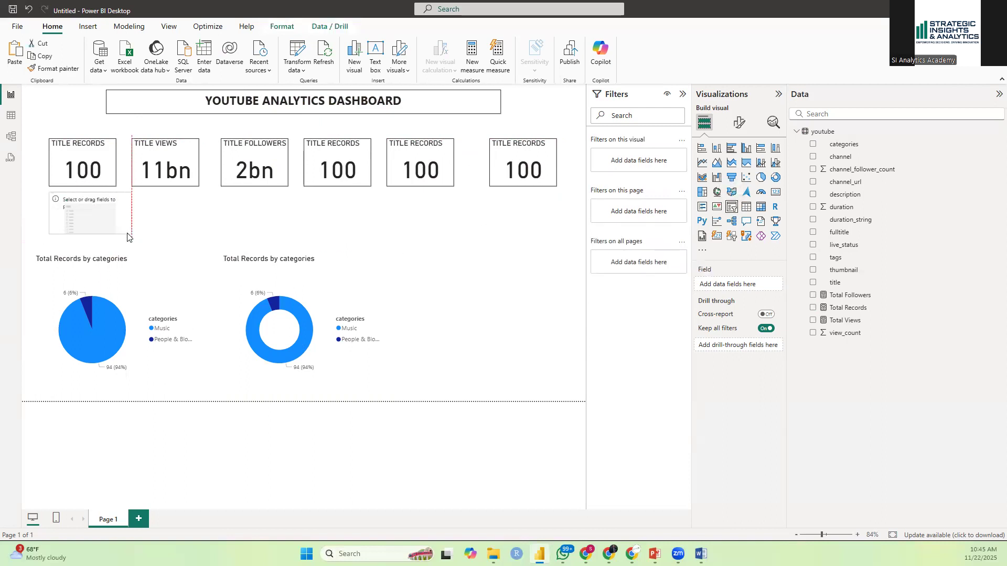
pyautogui.click(71, 202)
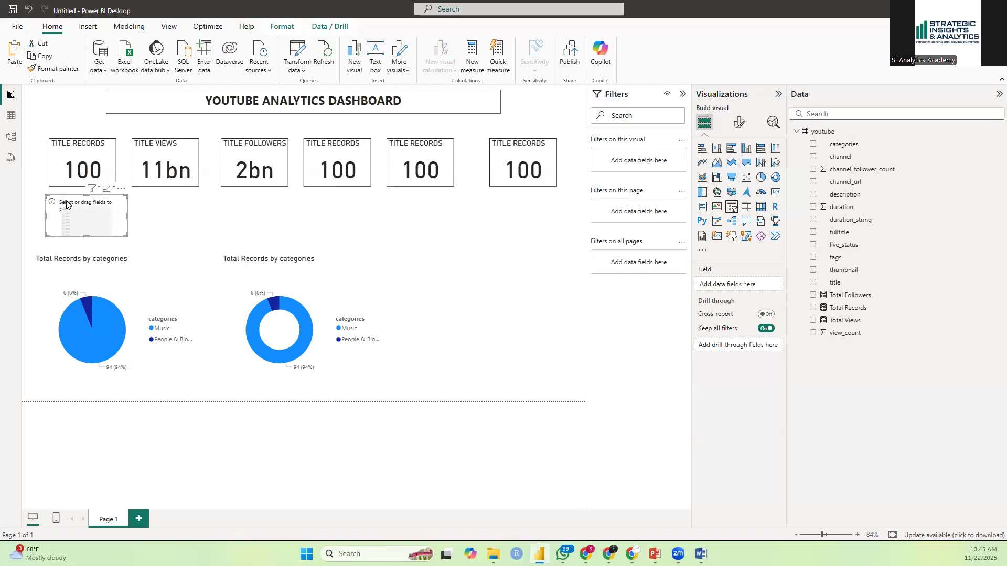
# Step: Add the categories field to the empty slicer beneath the first card and set its style to Tile
pyautogui.moveTo(61, 204); pyautogui.dragTo(66, 209)
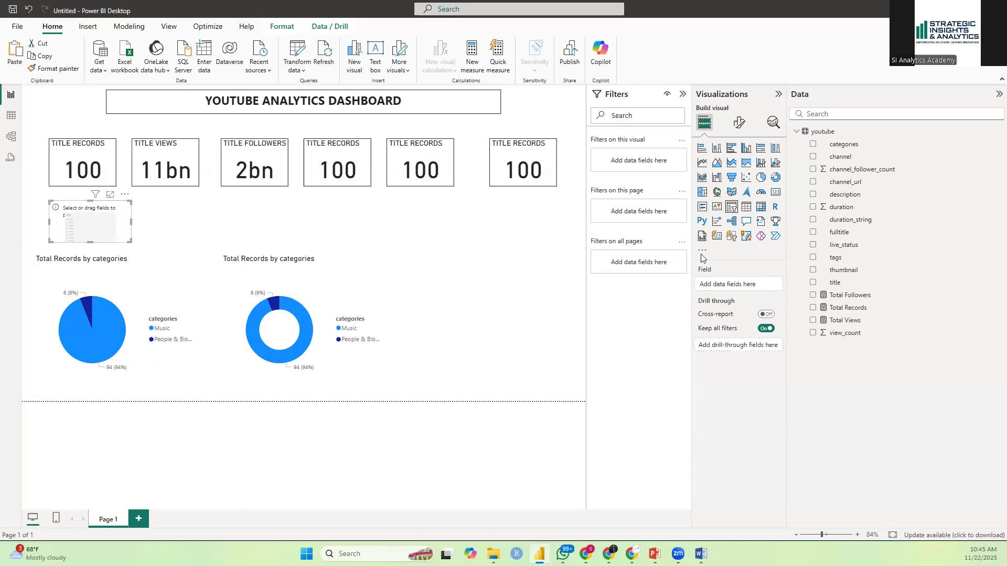
pyautogui.moveTo(852, 148); pyautogui.dragTo(761, 283)
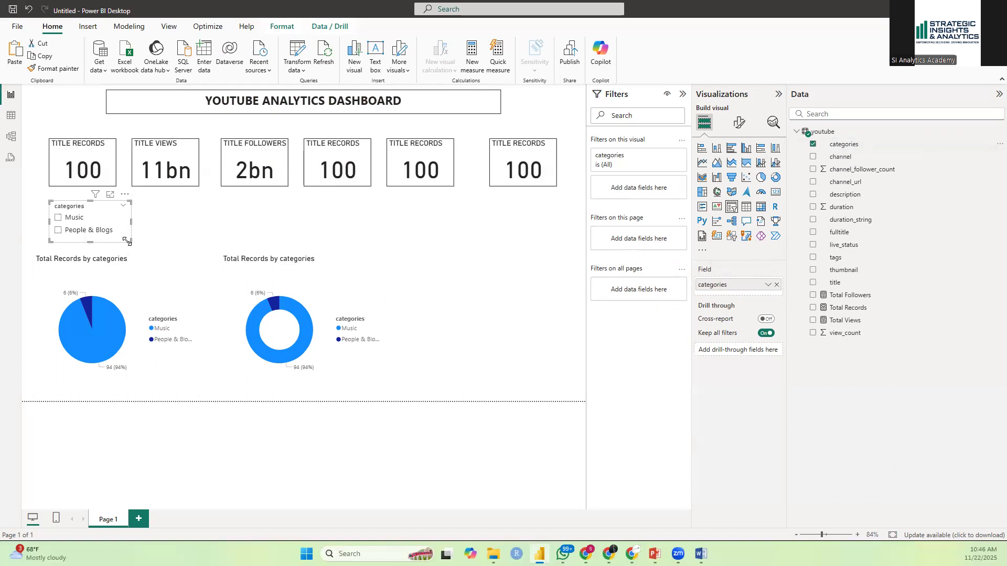
pyautogui.click(740, 123)
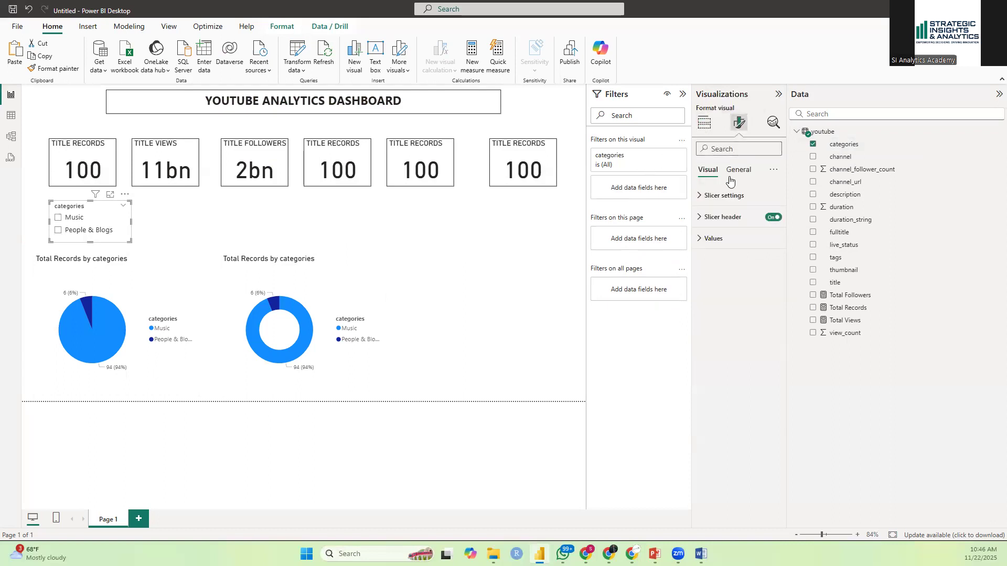
pyautogui.click(720, 197)
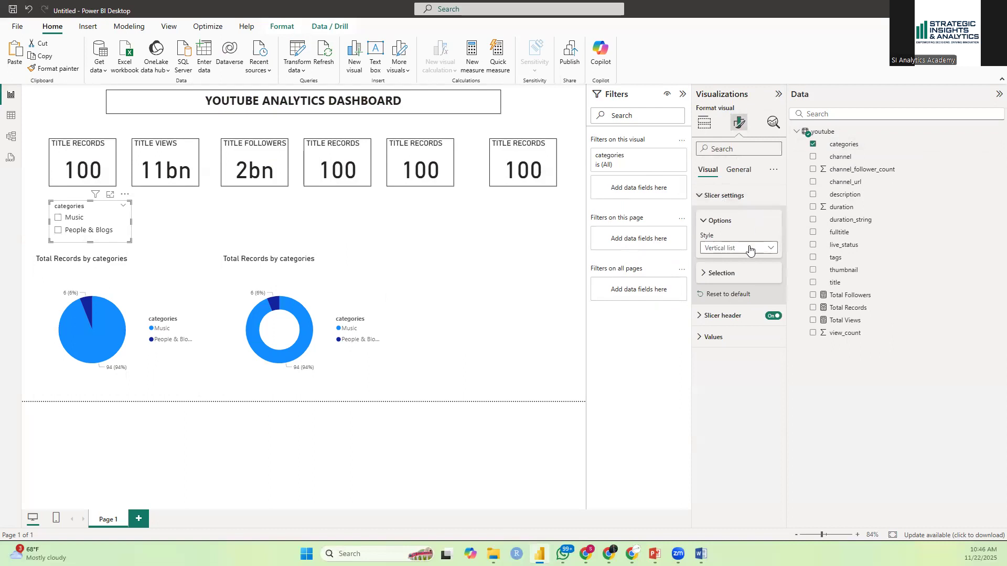
pyautogui.click(750, 248)
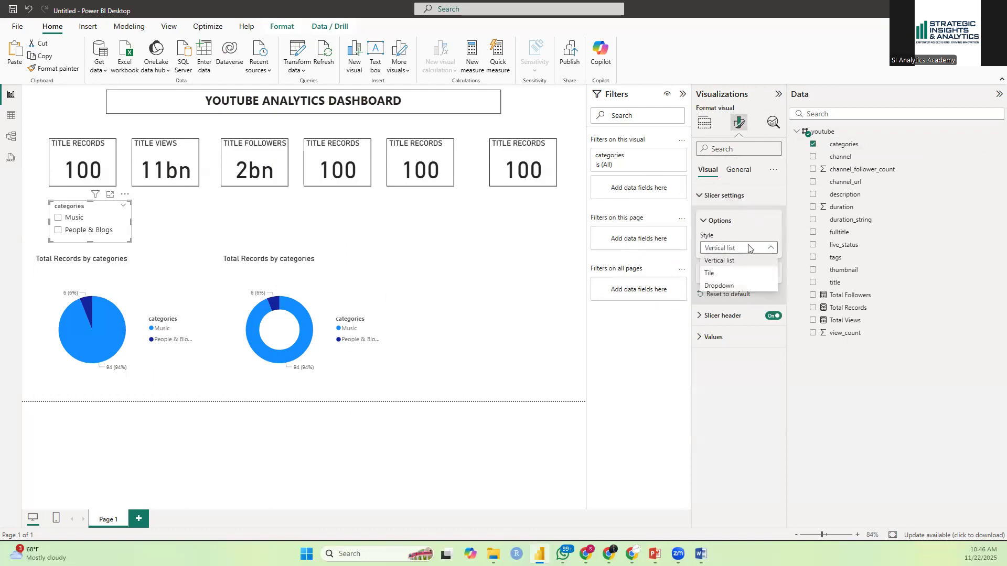
pyautogui.click(712, 273)
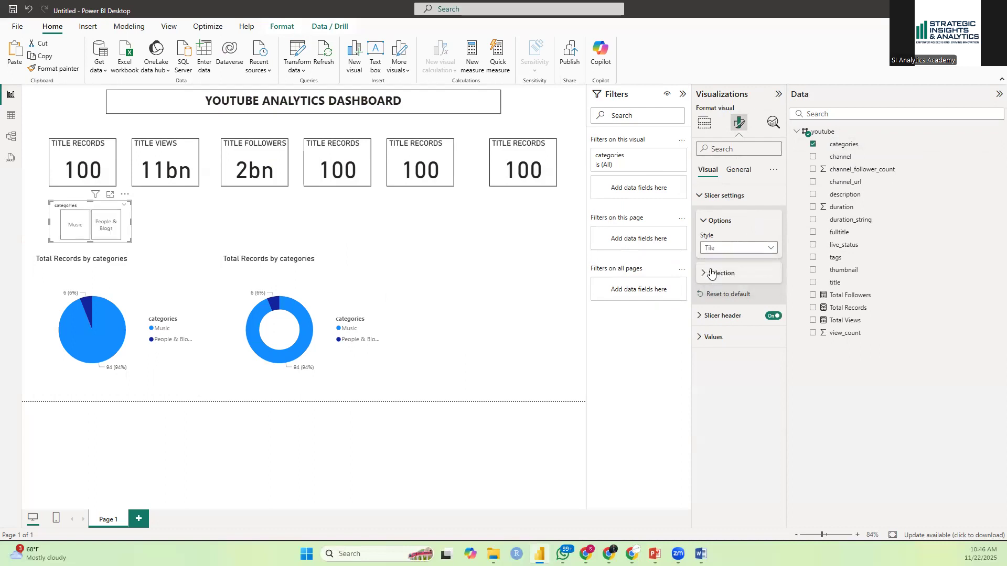
# Step: Try the Dropdown style on the categories slicer and return it to Tile
pyautogui.click(735, 249)
pyautogui.click(732, 285)
pyautogui.click(729, 248)
pyautogui.click(716, 273)
# Step: Enable the "Select all" option for the categories slicer and widen it to fit three tiles in one row
pyautogui.click(725, 275)
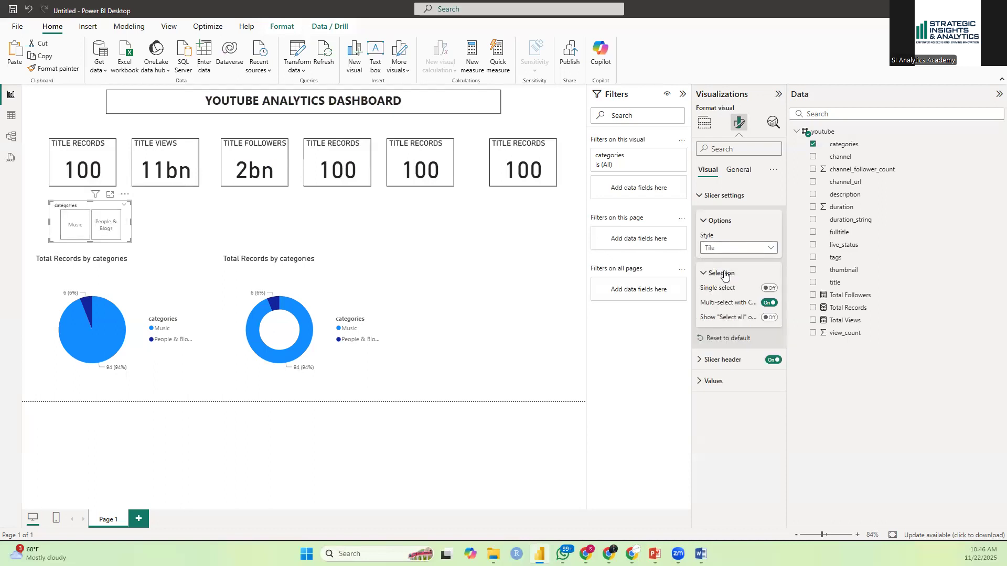
pyautogui.click(769, 317)
pyautogui.moveTo(130, 242); pyautogui.dragTo(189, 243)
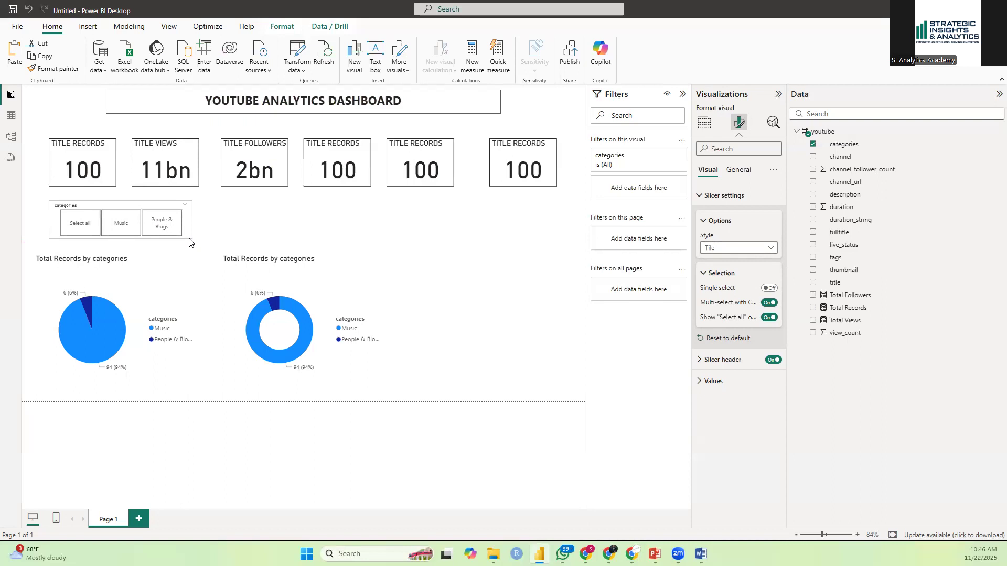
# Step: Move the donut chart to the page's right edge and the pie chart to the middle, and reposition and resize the slicer at the left edge
pyautogui.moveTo(85, 205); pyautogui.dragTo(76, 201)
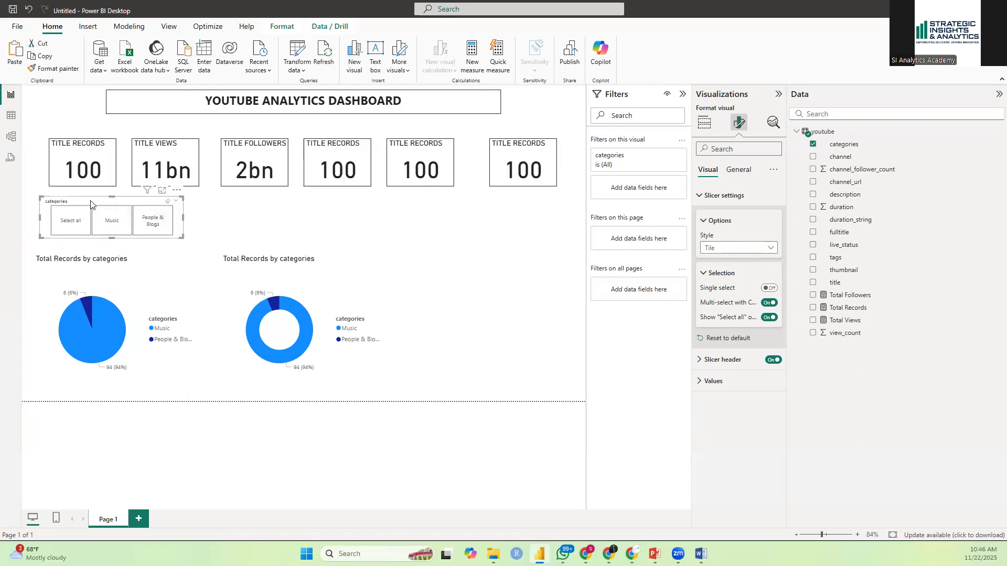
pyautogui.moveTo(254, 261); pyautogui.dragTo(472, 260)
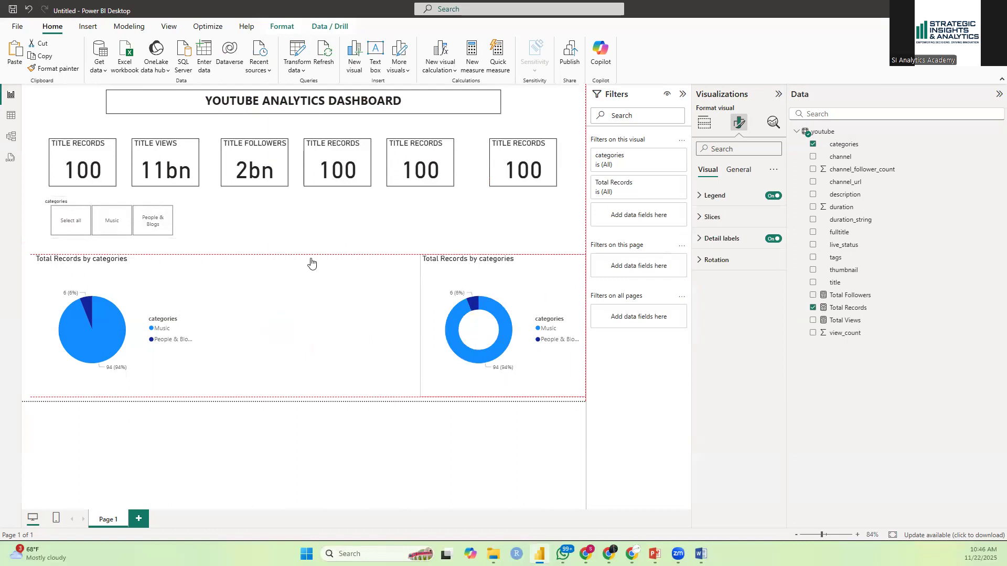
pyautogui.moveTo(150, 277); pyautogui.dragTo(338, 278)
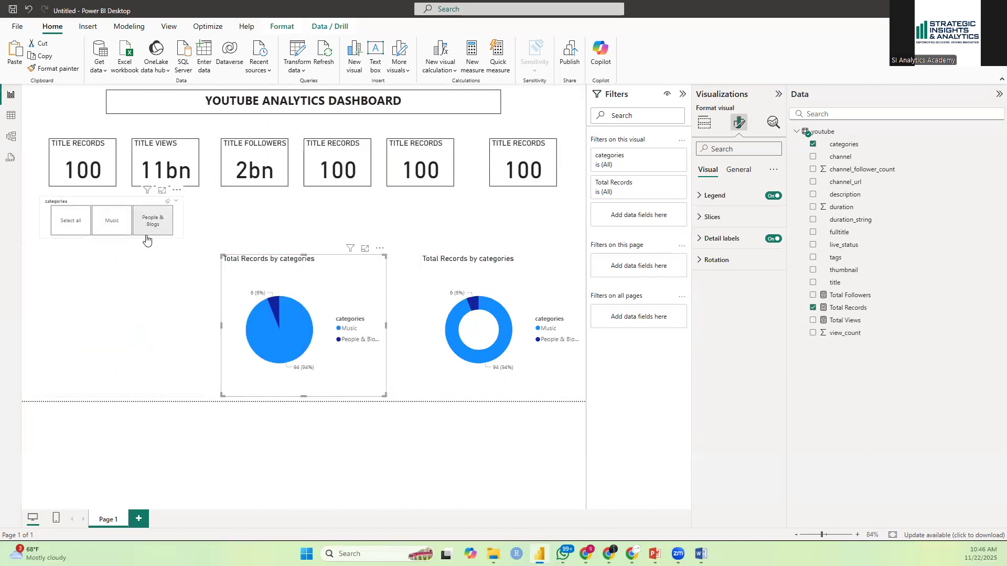
pyautogui.moveTo(133, 241); pyautogui.dragTo(155, 261)
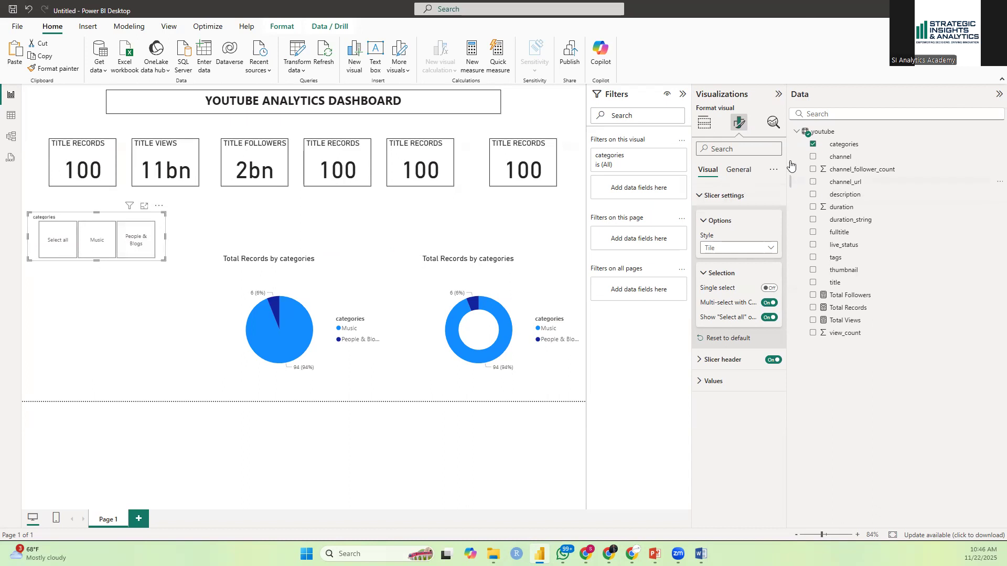
# Step: Test the categories slicer by filtering the page to Music, People & Blogs and all categories, and clear the selection
pyautogui.click(736, 172)
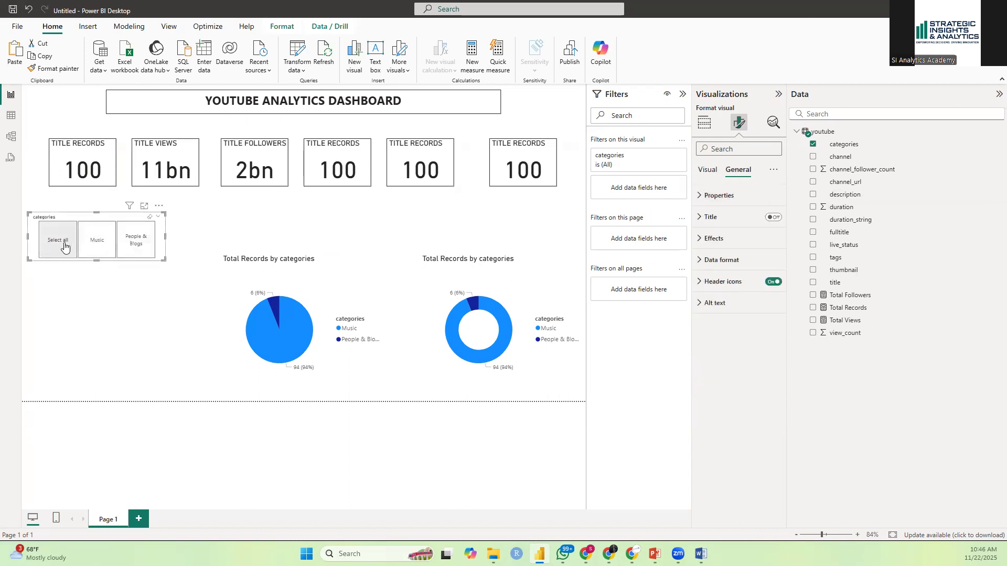
pyautogui.click(92, 244)
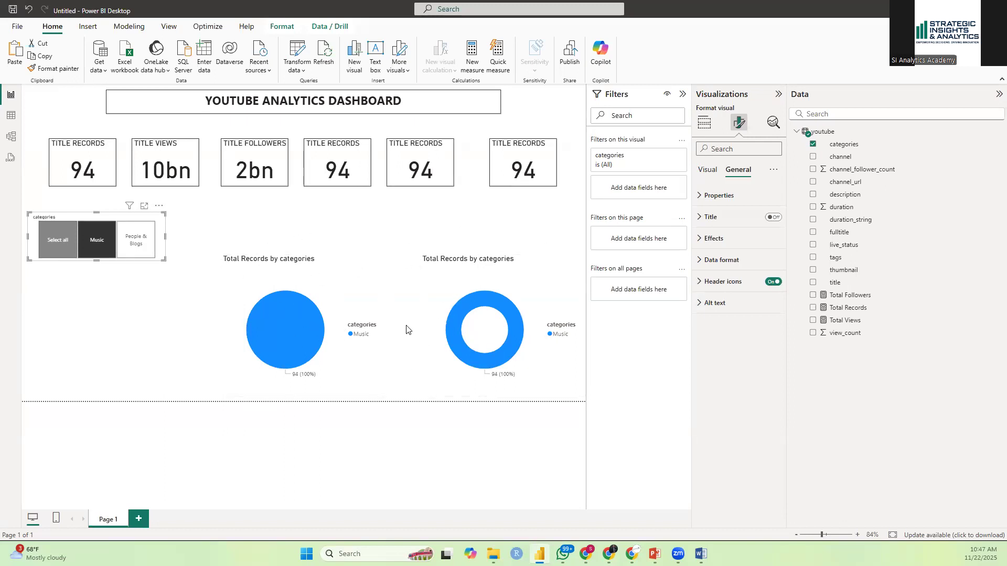
pyautogui.click(127, 244)
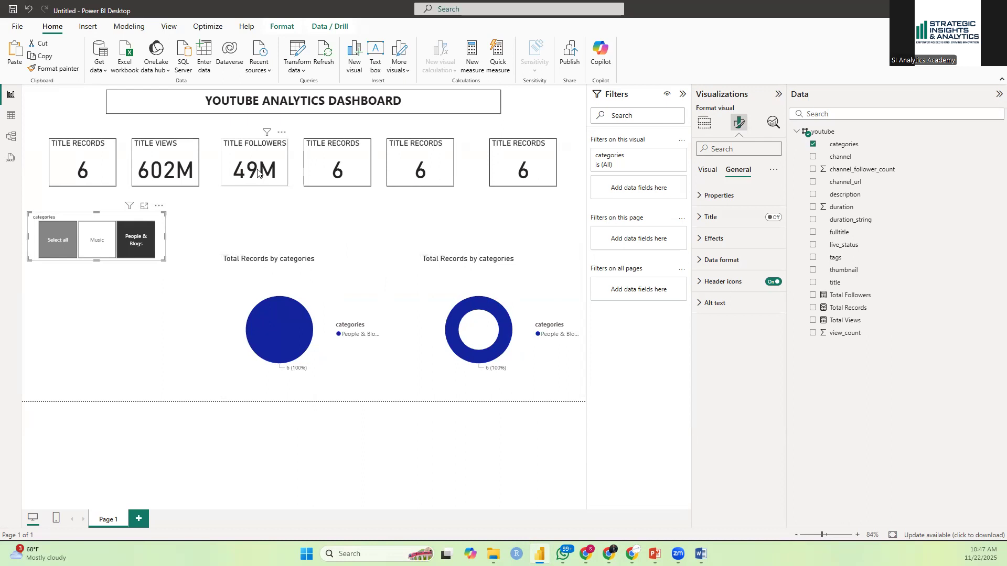
pyautogui.click(51, 240)
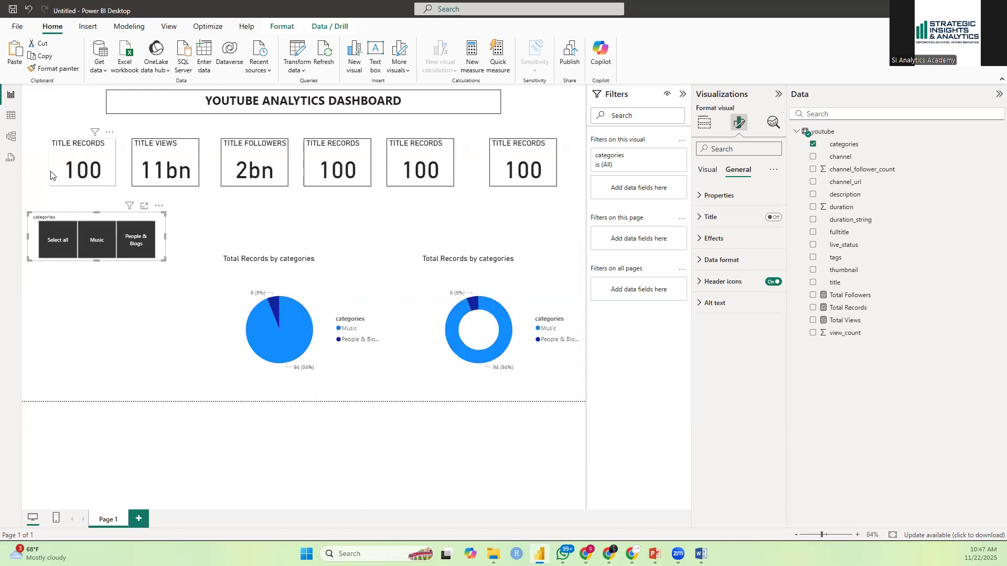
pyautogui.click(99, 251)
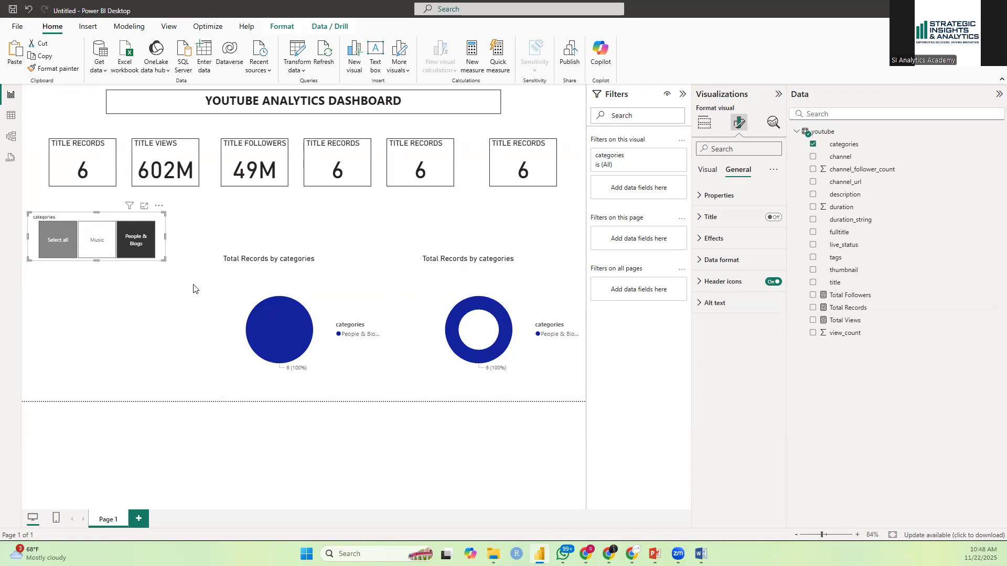
pyautogui.click(63, 246)
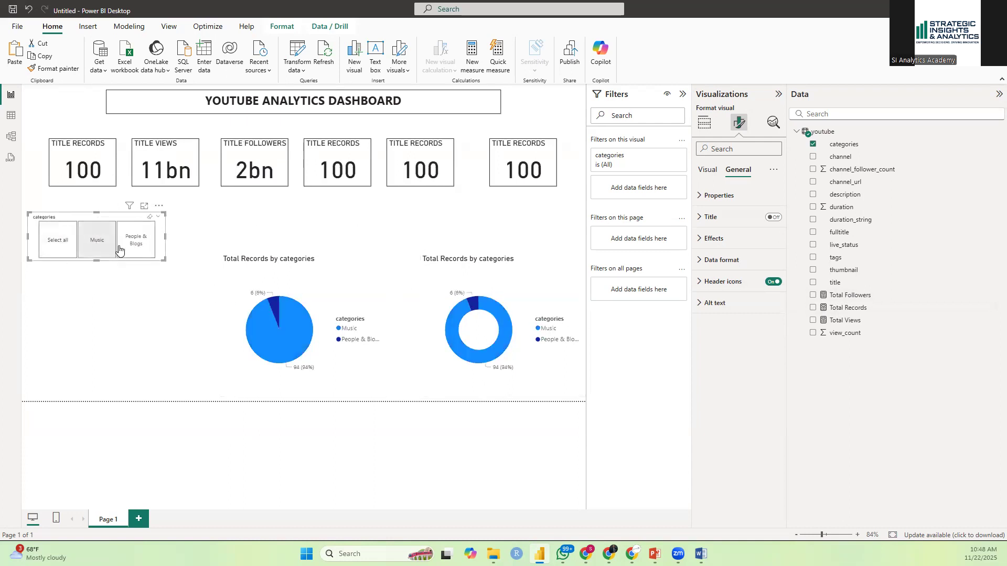